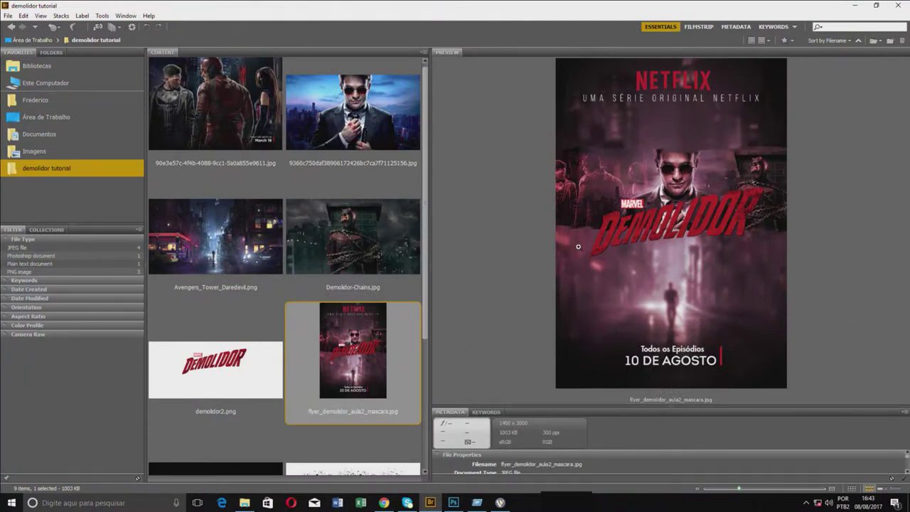
In Bridge, select splash.psd and four Daredevil images and open them in Photoshop CC 2015.
mouse_move(434, 321)
mouse_down()
mouse_move(425, 432)
mouse_move(440, 311)
mouse_up()
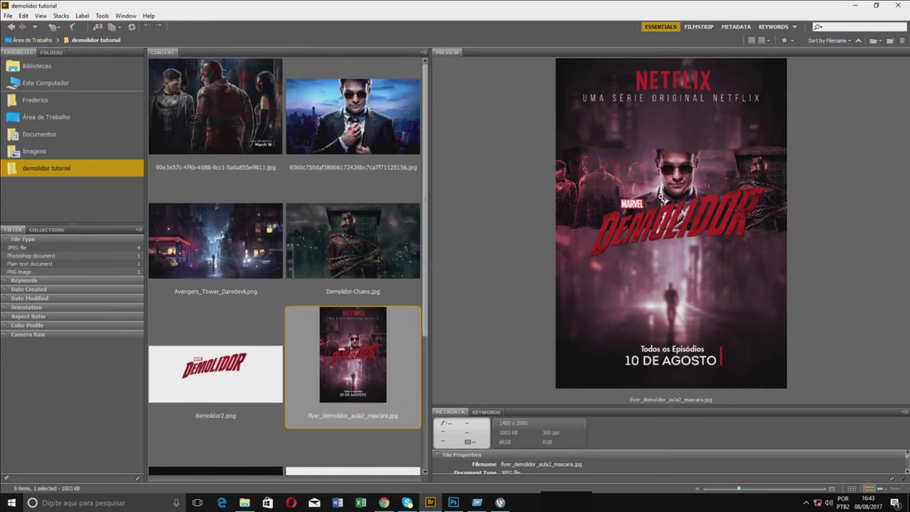
scroll(341, 341, down, 3)
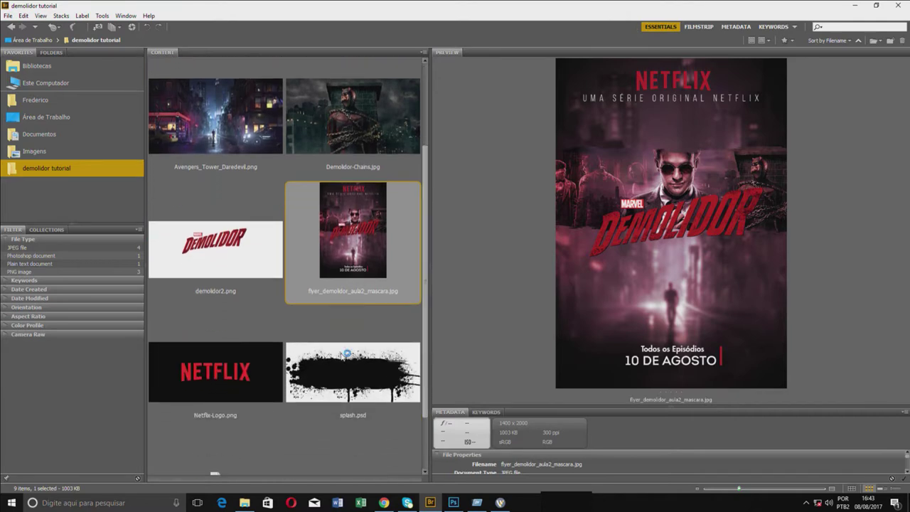
click(341, 359)
drag(431, 308, 427, 186)
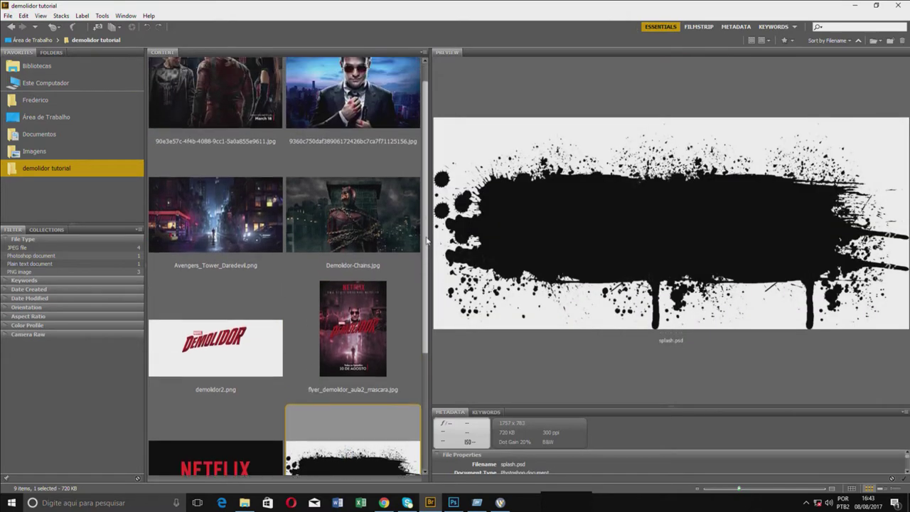
ctrl+click(248, 237)
shift+click(325, 142)
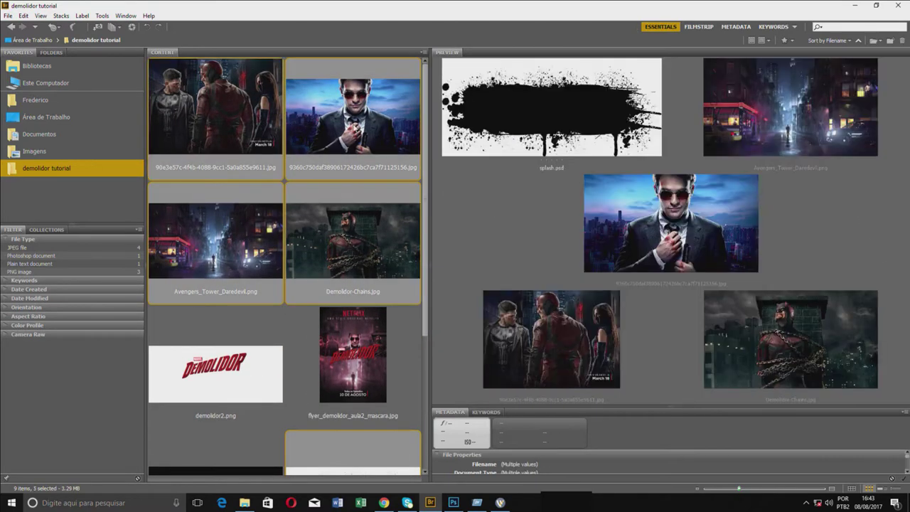
right_click(354, 127)
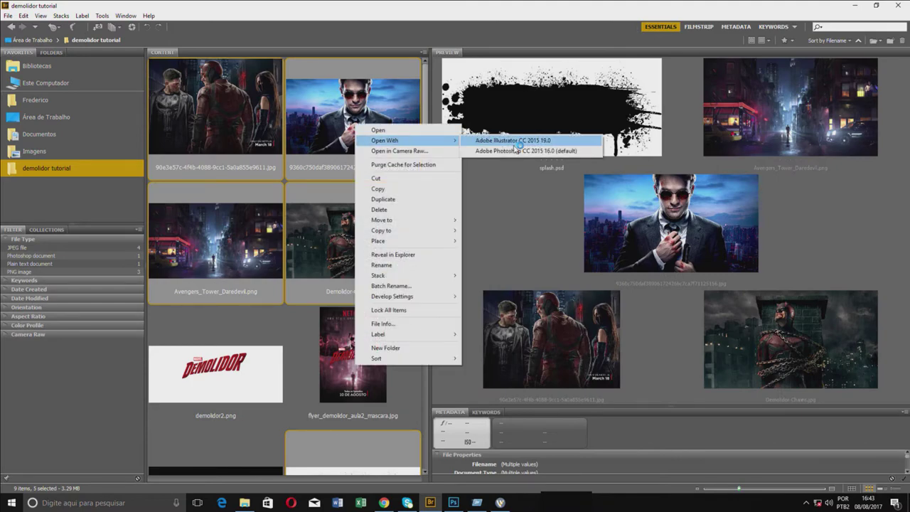
click(519, 151)
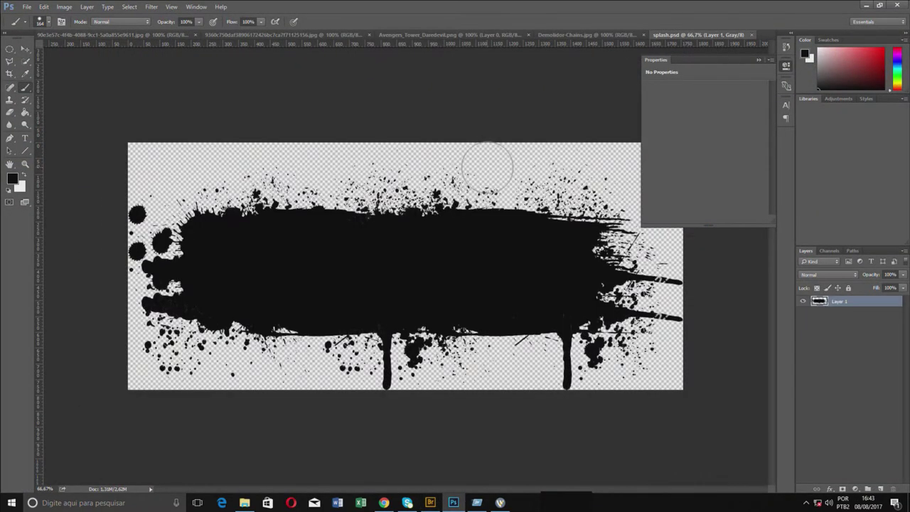
Get the floating Properties panel off the canvas and close it.
drag(698, 62, 673, 148)
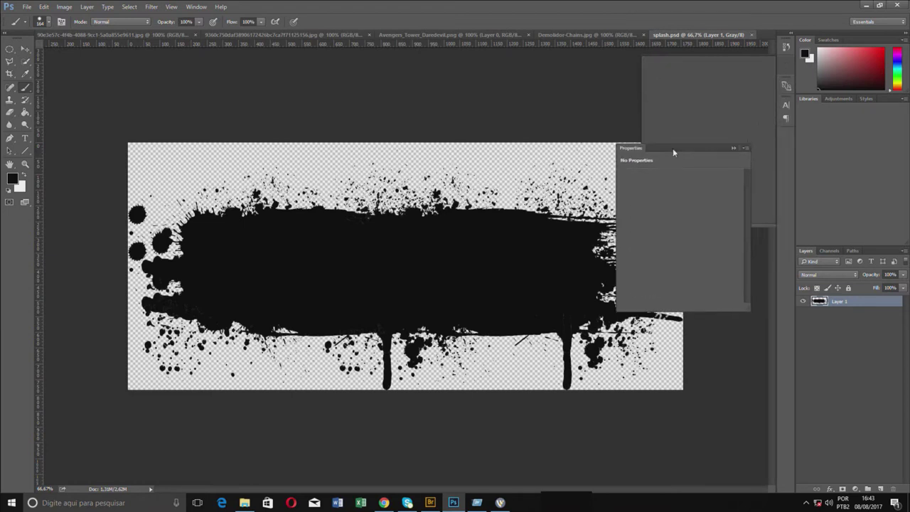
click(725, 149)
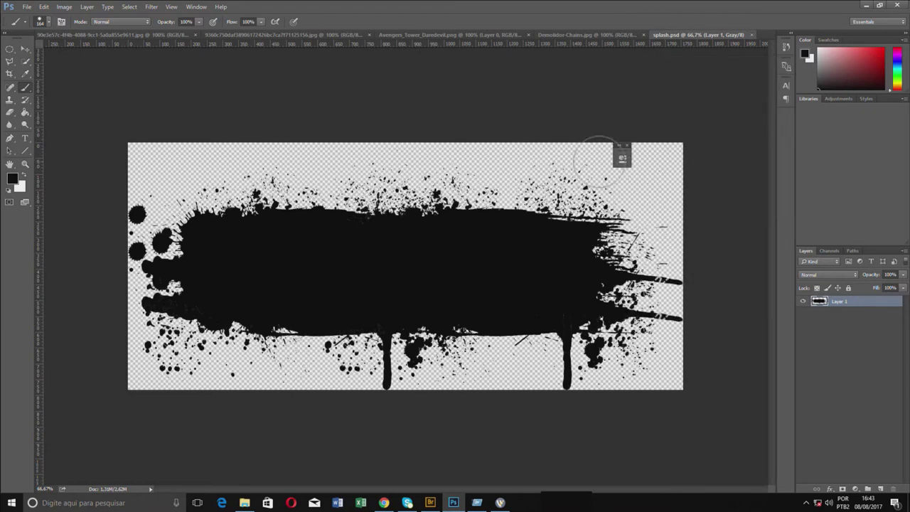
click(626, 145)
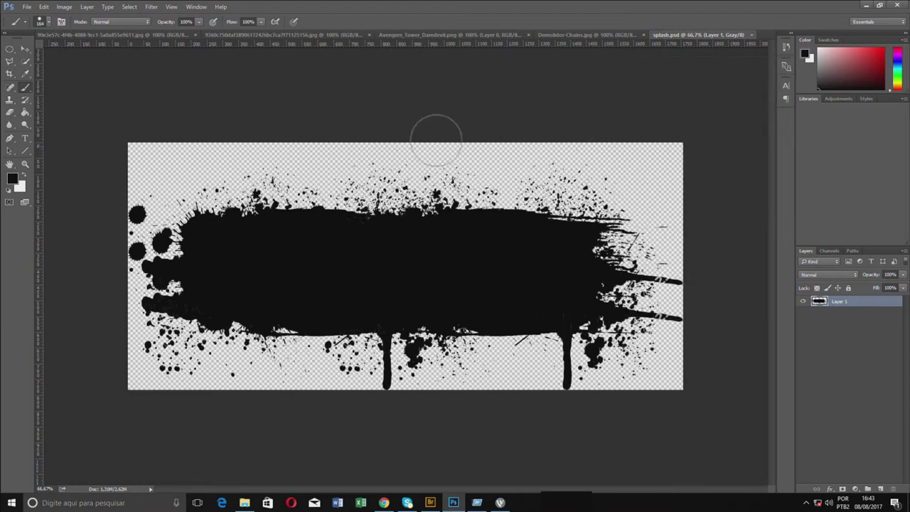
Create a new blank 1080 × 1920 pixel portrait document.
click(27, 7)
click(39, 14)
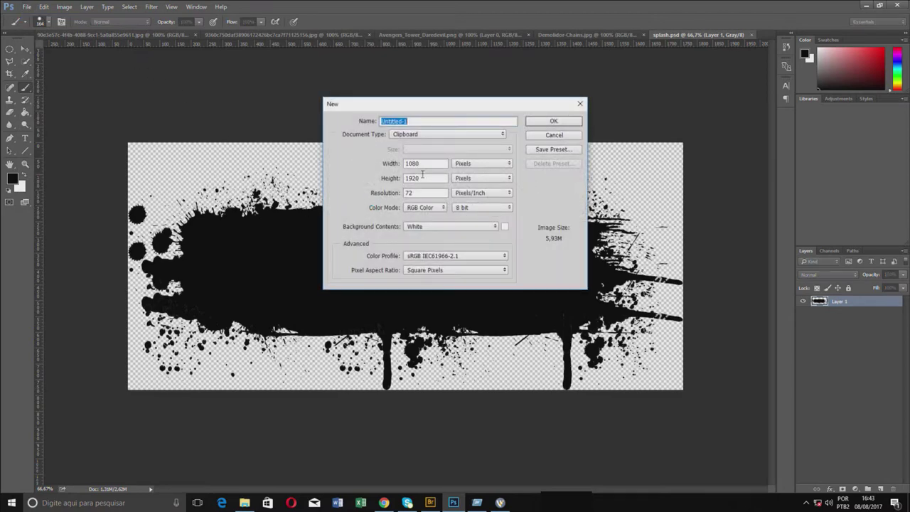
drag(426, 163, 394, 162)
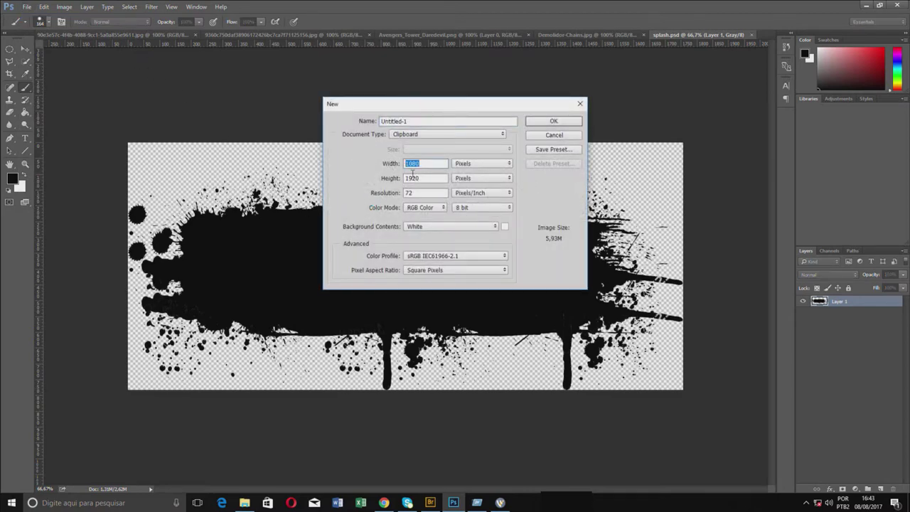
key(Tab)
click(549, 122)
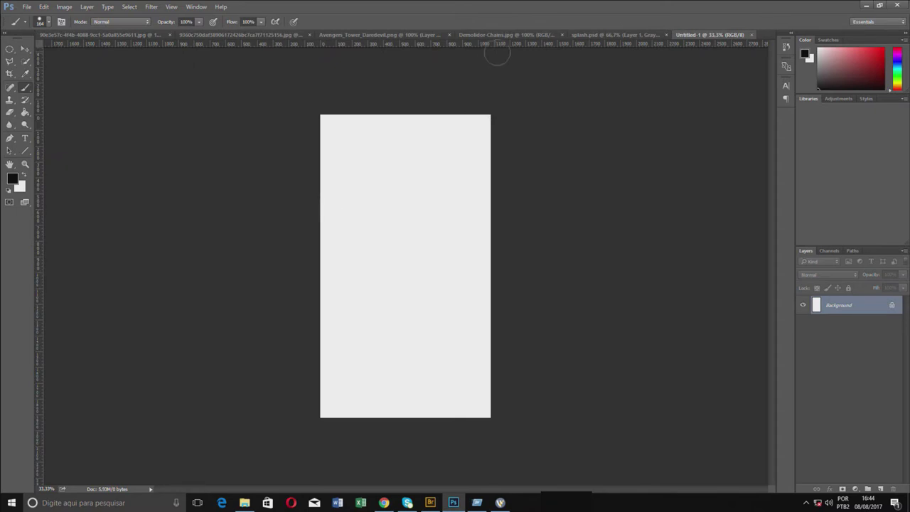
Drag the Avengers_Tower_Daredevil street image into Untitled-1 as Layer 1.
click(385, 36)
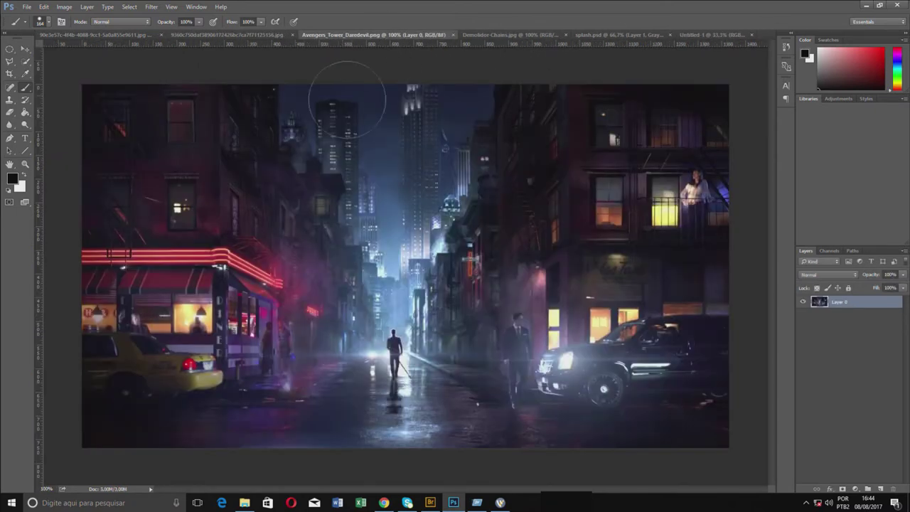
click(24, 49)
drag(350, 219, 704, 37)
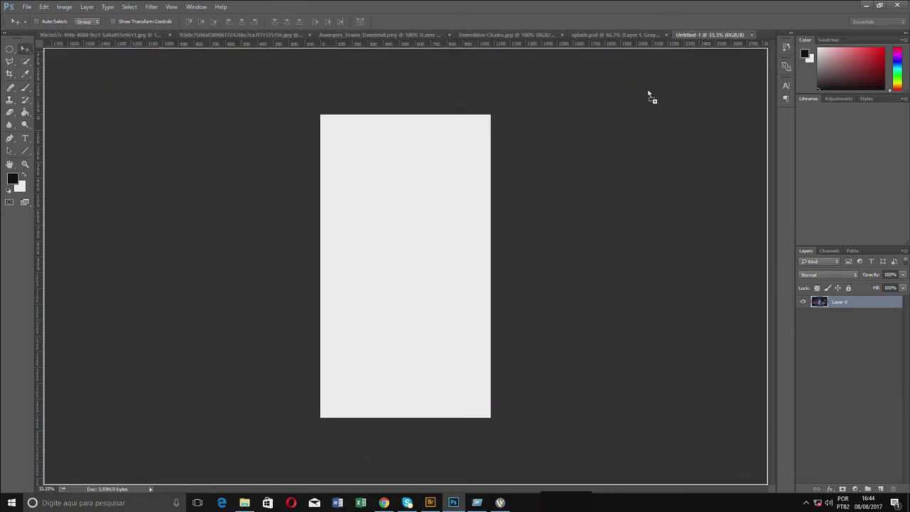
mouse_move(704, 37)
mouse_down()
mouse_move(406, 283)
mouse_move(396, 320)
mouse_up()
Scale Layer 1 up so the street scene fills the portrait canvas.
key(ctrl+t)
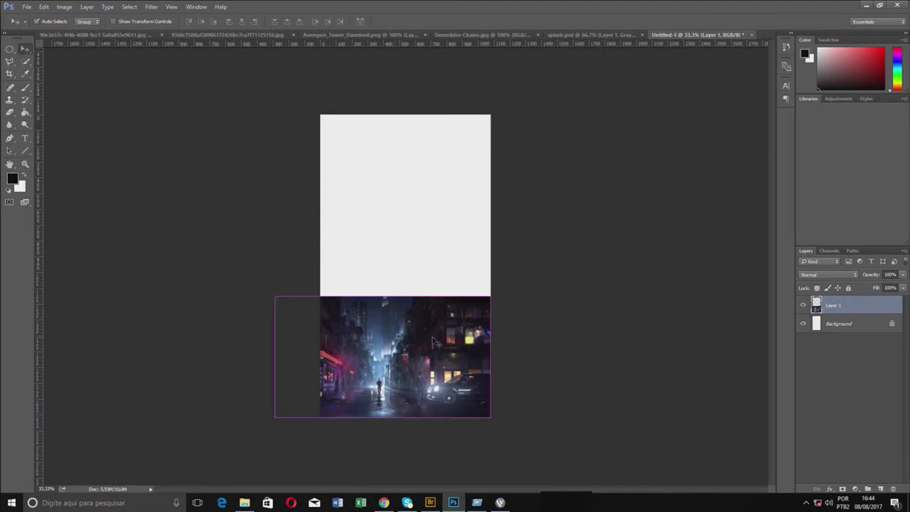
mouse_move(490, 295)
mouse_down()
mouse_move(558, 173)
mouse_move(639, 138)
mouse_up()
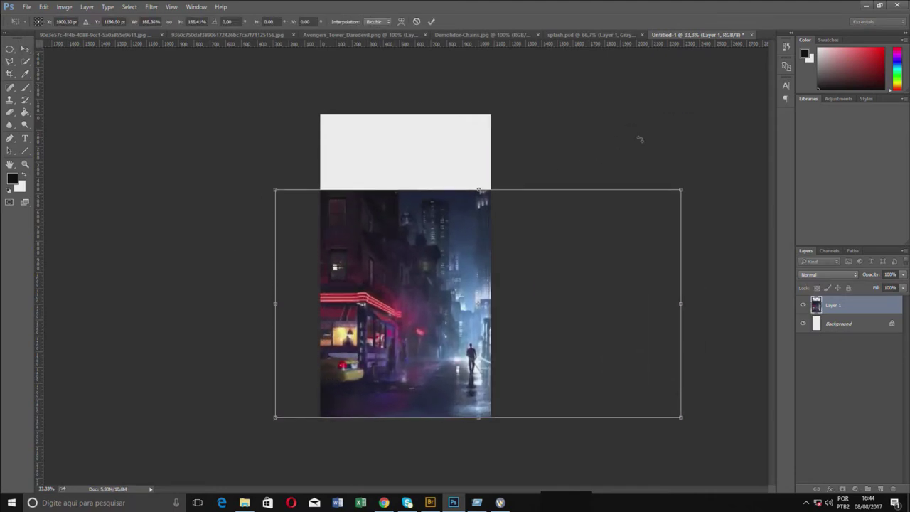
drag(275, 189, 120, 130)
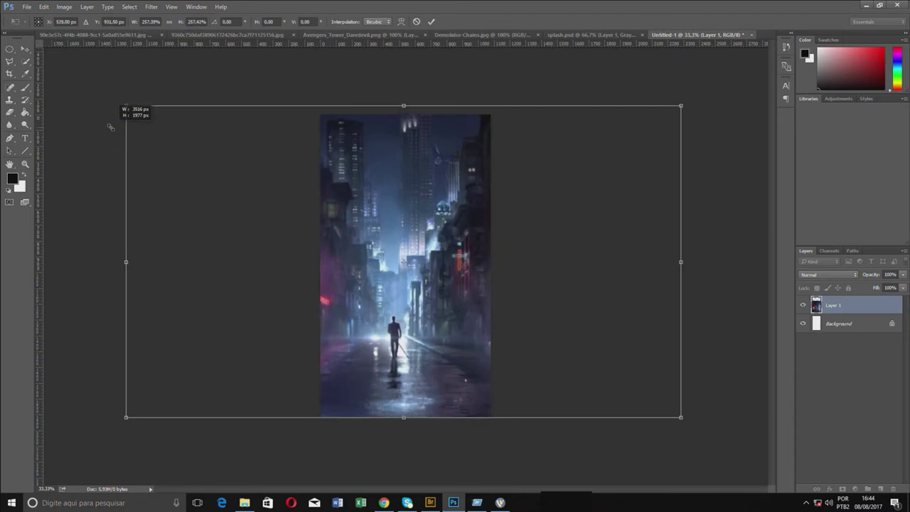
drag(680, 112, 693, 105)
key(Return)
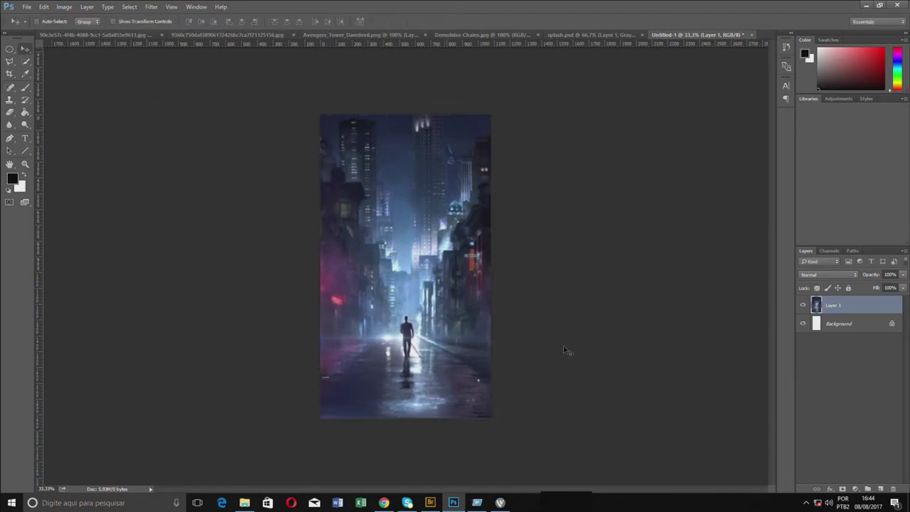
Centre Layer 1 horizontally on the Background and nudge it slightly right.
shift+click(832, 326)
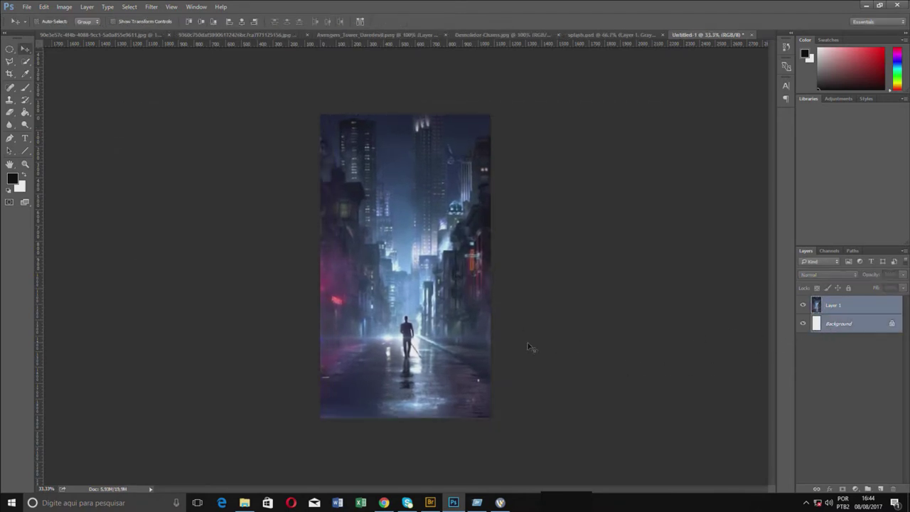
click(241, 21)
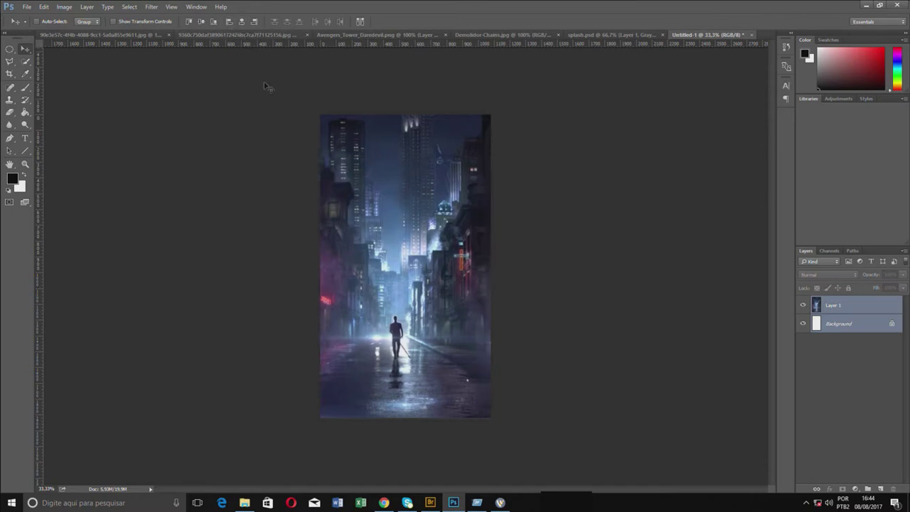
click(855, 310)
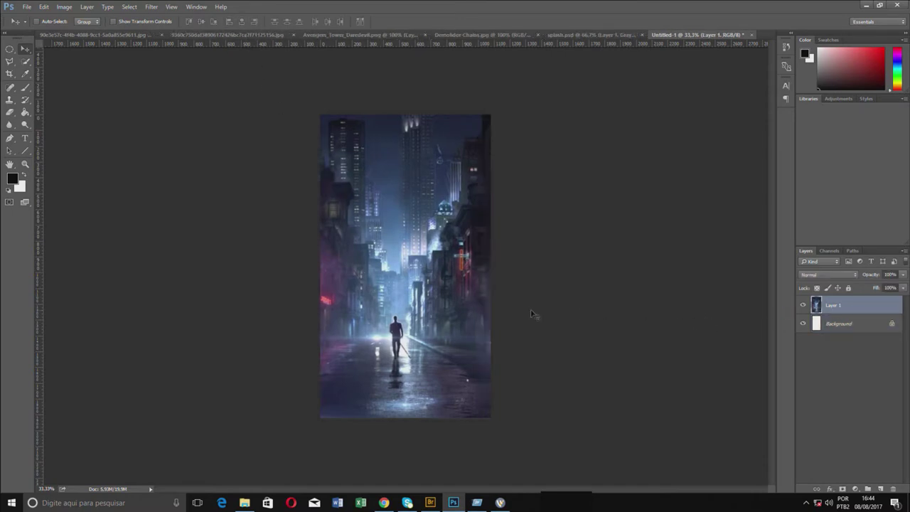
drag(448, 309, 458, 307)
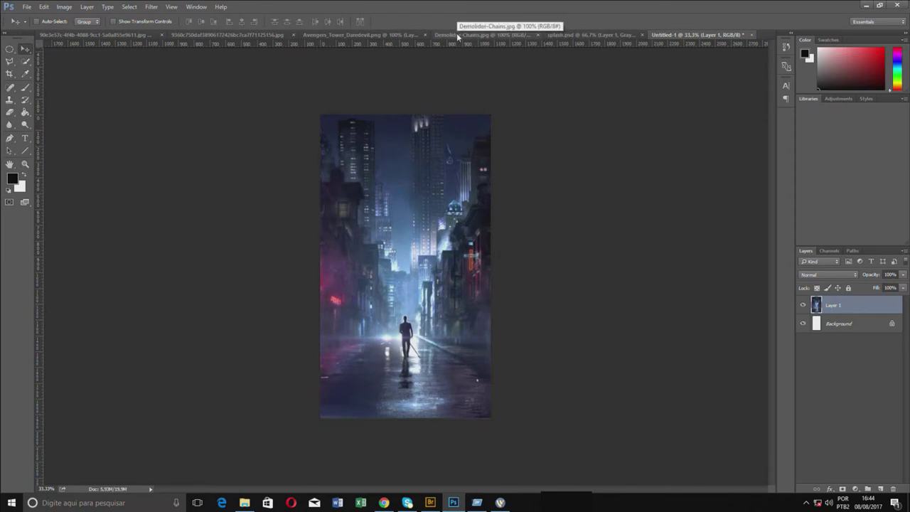
click(318, 36)
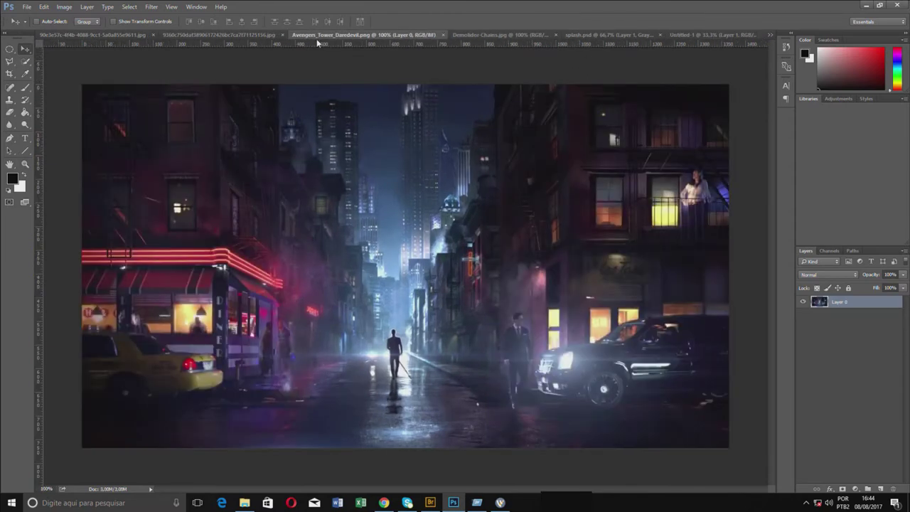
Close the street source and drop the black splash into the poster as Layer 2, raised higher.
click(442, 35)
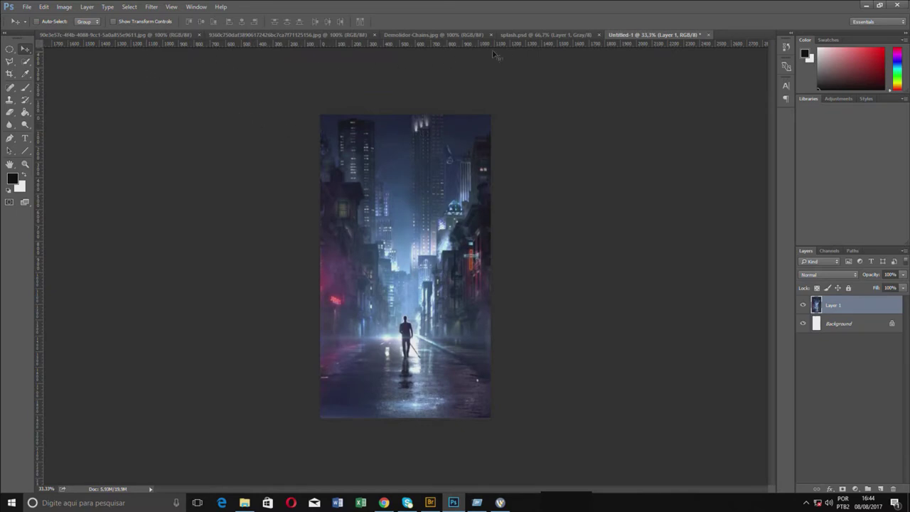
click(544, 34)
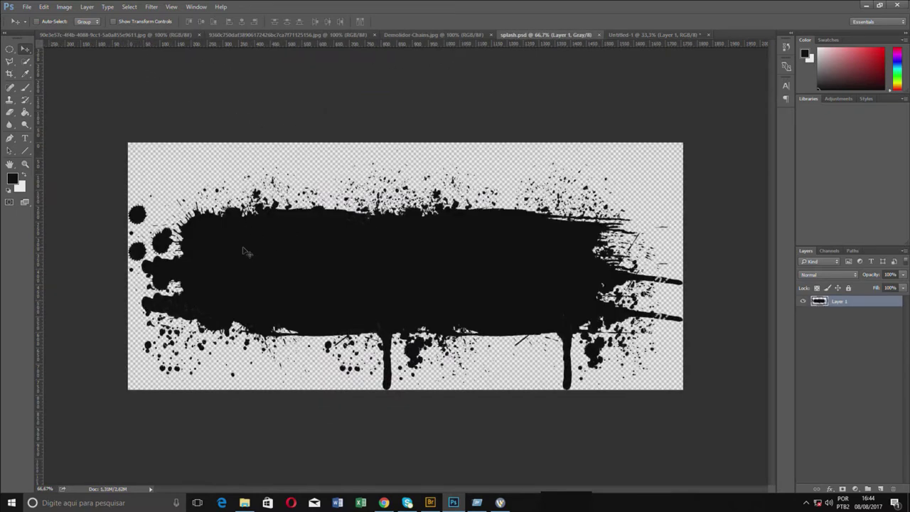
mouse_move(294, 245)
mouse_down()
mouse_move(640, 69)
mouse_move(449, 236)
mouse_up()
drag(367, 284, 368, 291)
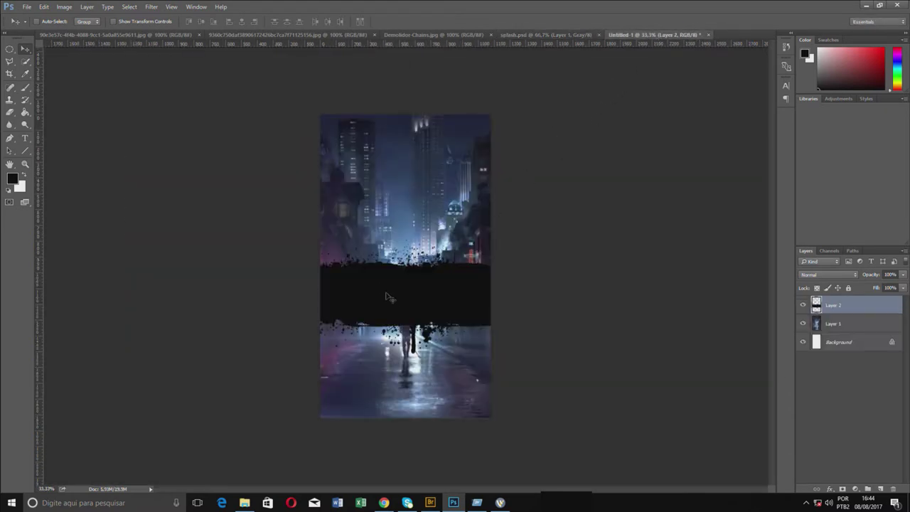
drag(400, 318, 411, 269)
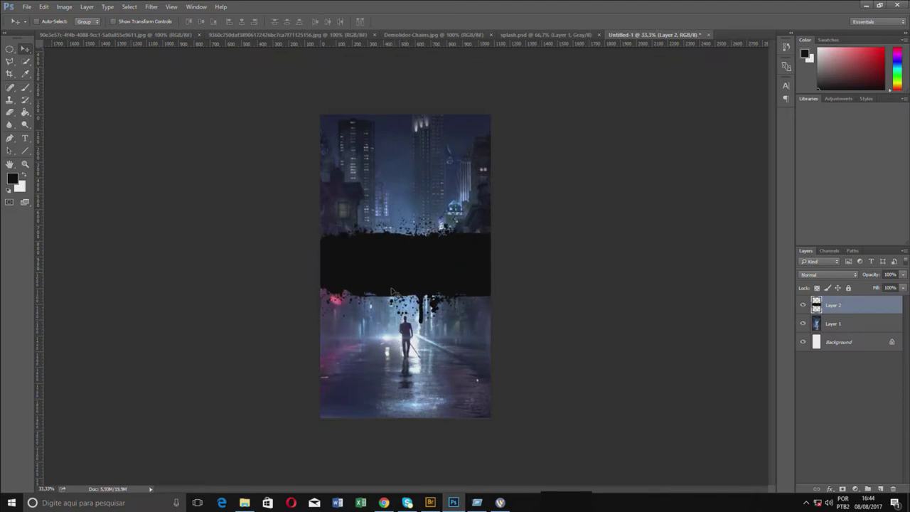
Close the splash document and bring up the suited Daredevil photo.
click(535, 35)
click(598, 35)
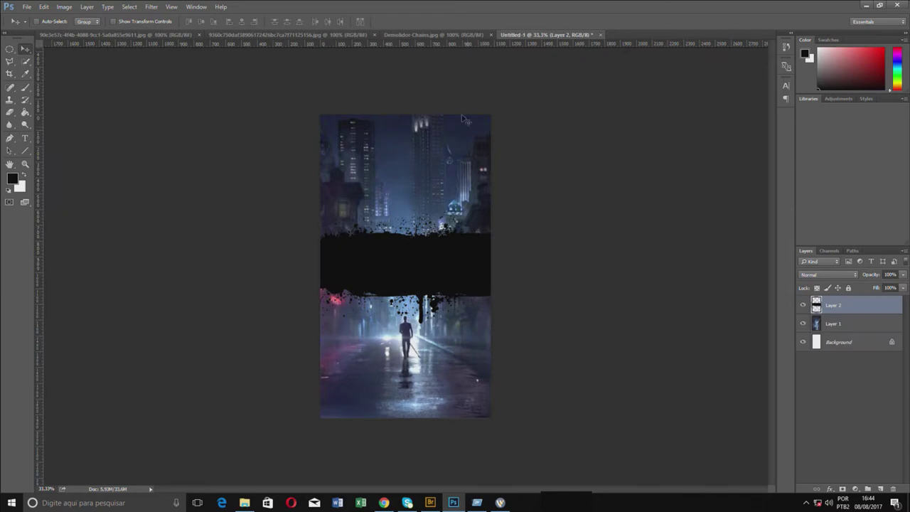
click(435, 35)
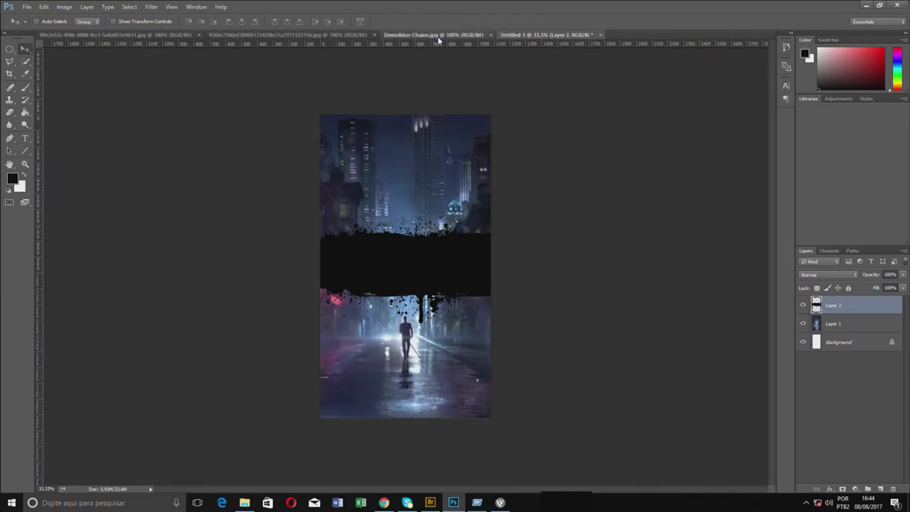
click(277, 33)
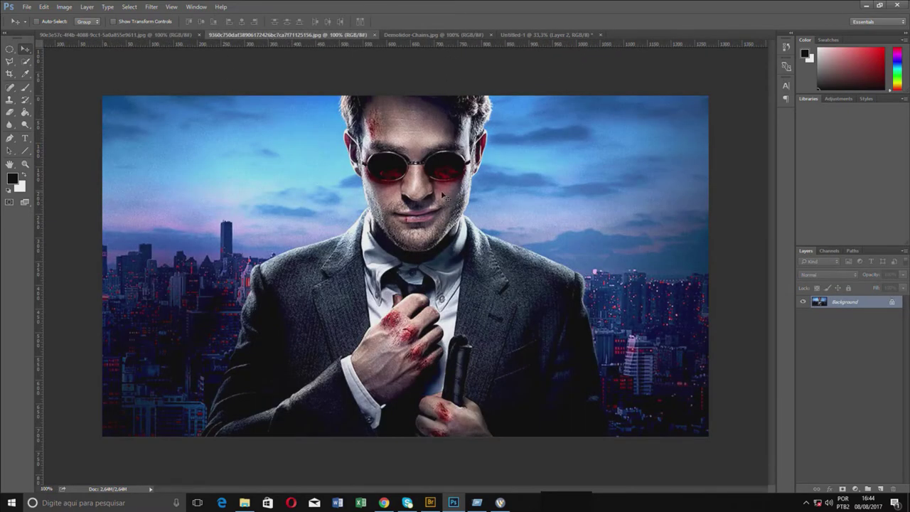
Drag the suited photo into the poster and name the layers splash and personagem.
mouse_move(448, 177)
mouse_down()
mouse_move(506, 109)
mouse_move(424, 222)
mouse_move(448, 263)
mouse_up()
double_click(833, 323)
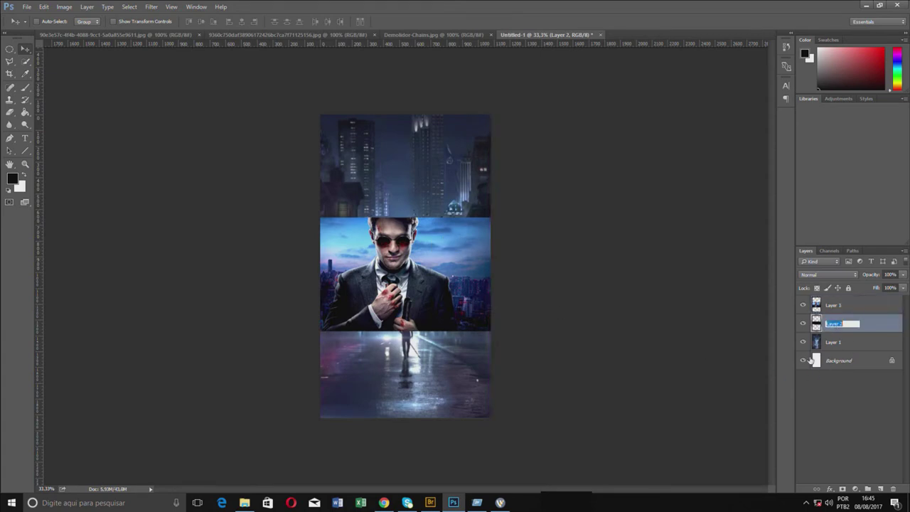
text(c)
double_click(833, 308)
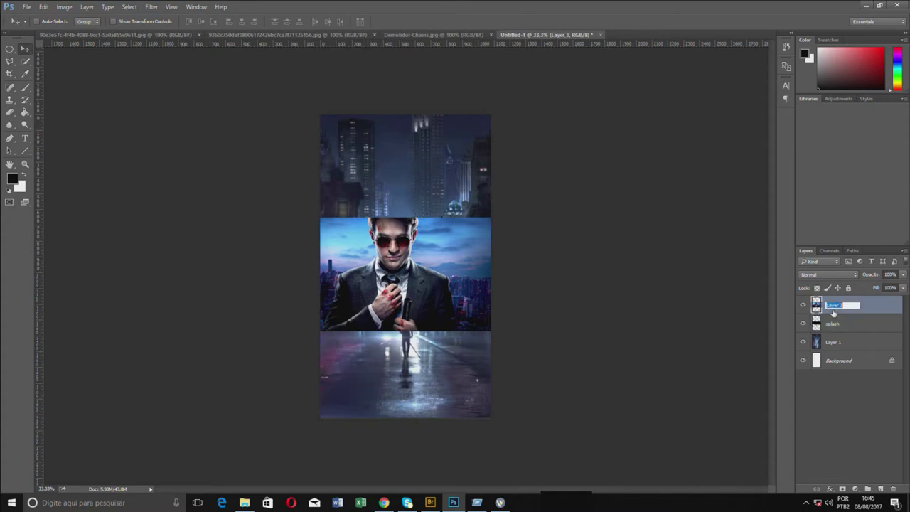
text(personagem)
key(Return)
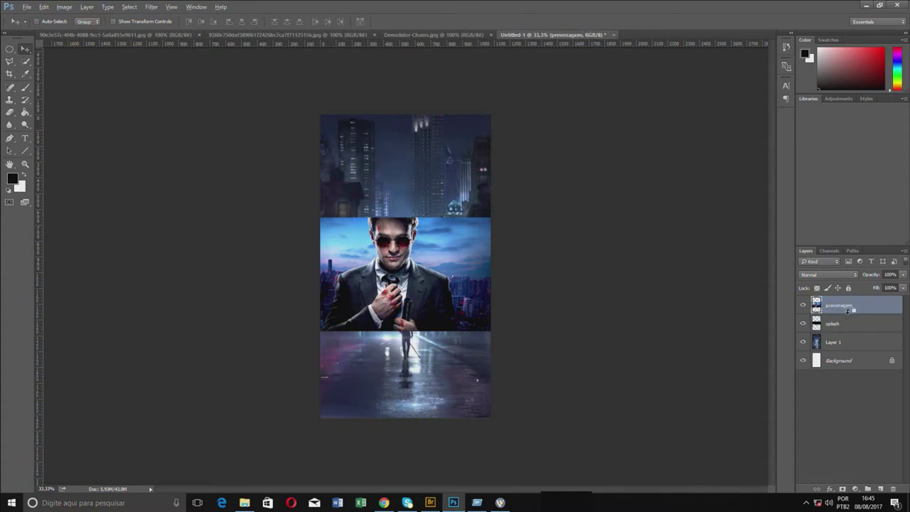
Clip personagem into the splash layer and nudge it slightly right.
alt+click(847, 311)
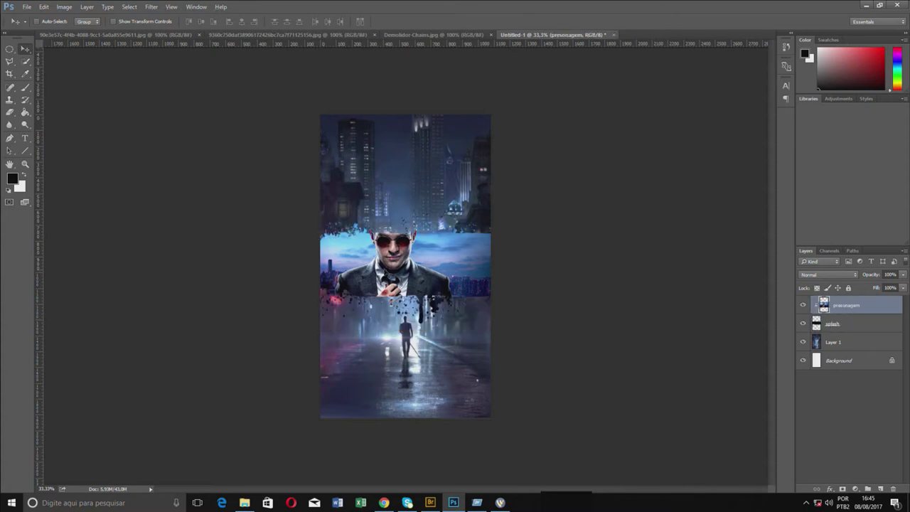
drag(508, 199, 524, 204)
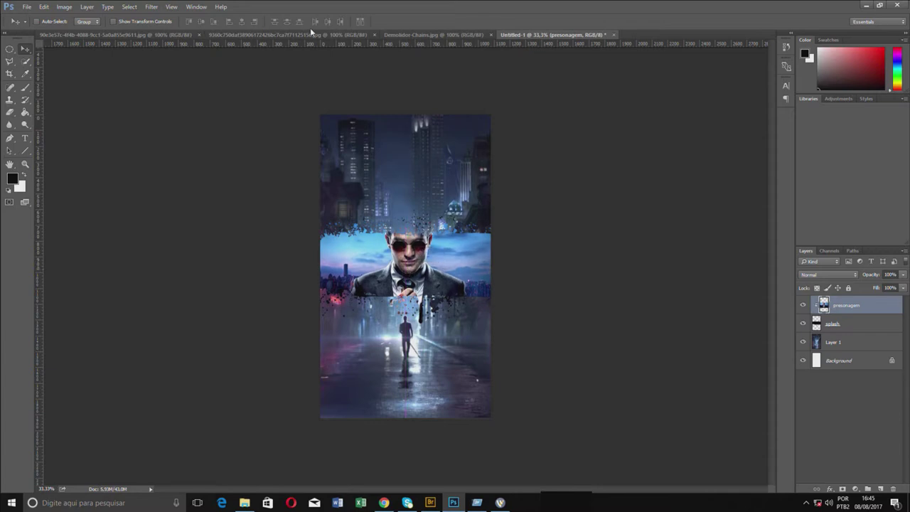
click(295, 33)
Close the suited photo and drop the chained Daredevil image into the poster.
click(373, 34)
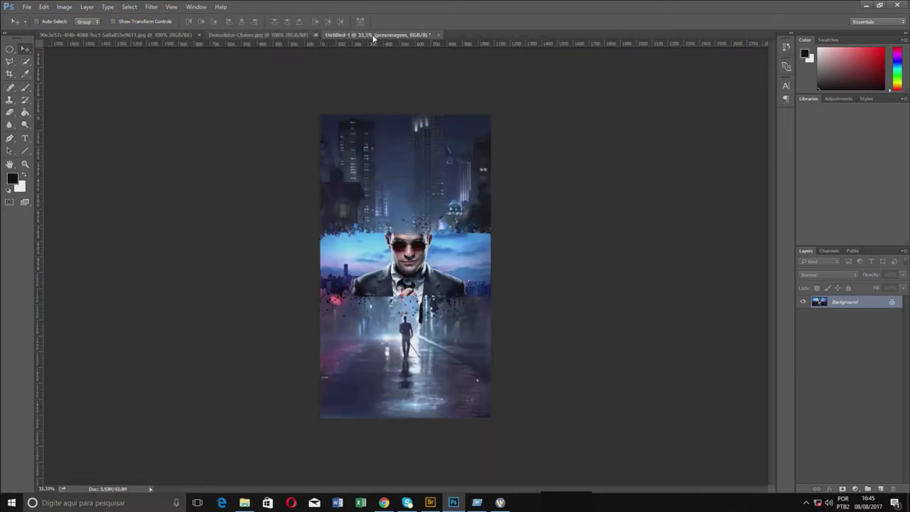
click(269, 37)
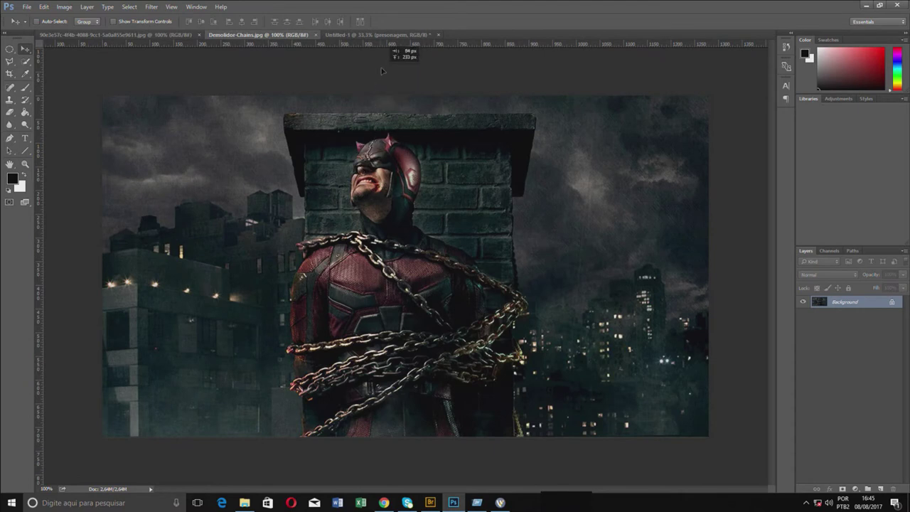
click(398, 34)
drag(448, 245, 463, 264)
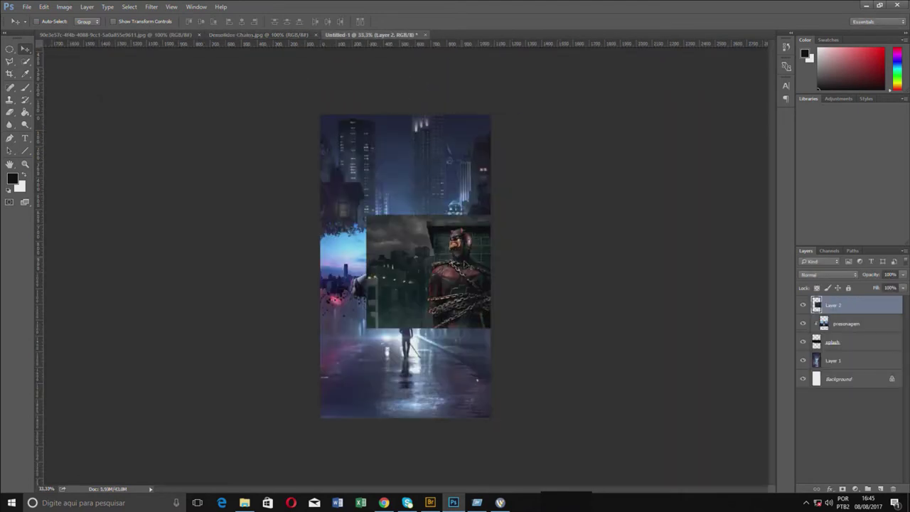
Lower its opacity, position it over the portrait, and clip it to personagem.
click(903, 275)
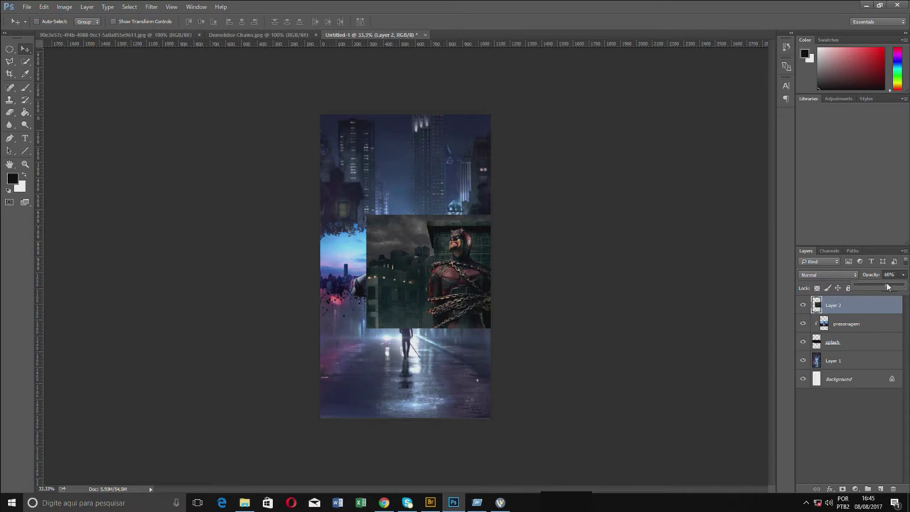
drag(887, 286, 887, 286)
drag(447, 278, 455, 273)
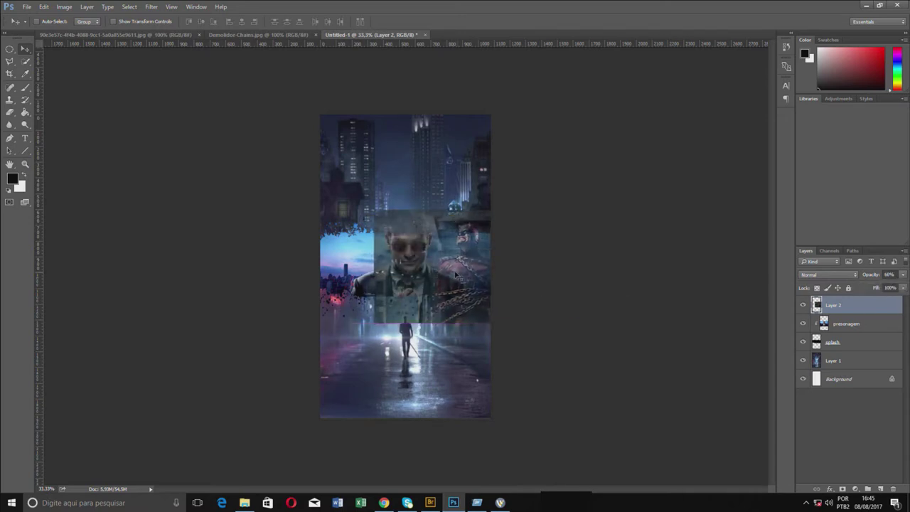
alt+click(852, 310)
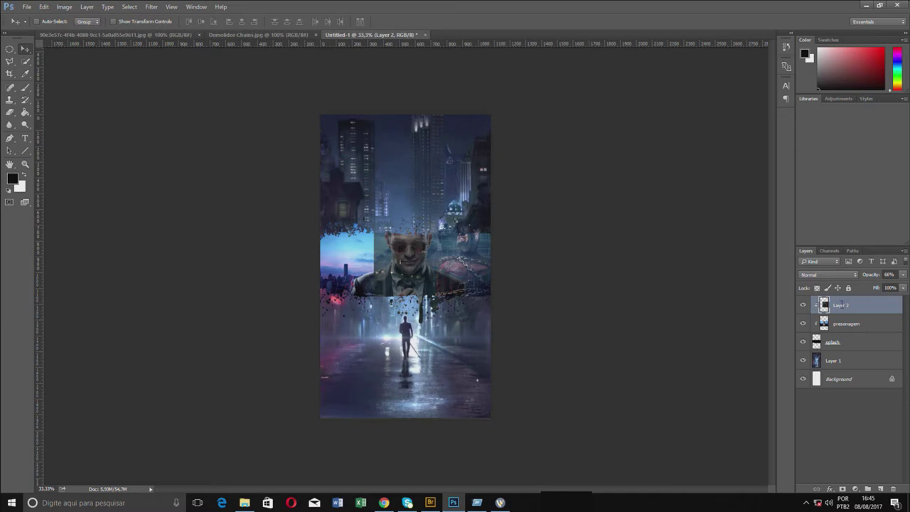
Rename the chained image layer demo and restore it to 100% opacity.
double_click(842, 304)
text(ch)
key(Return)
click(903, 278)
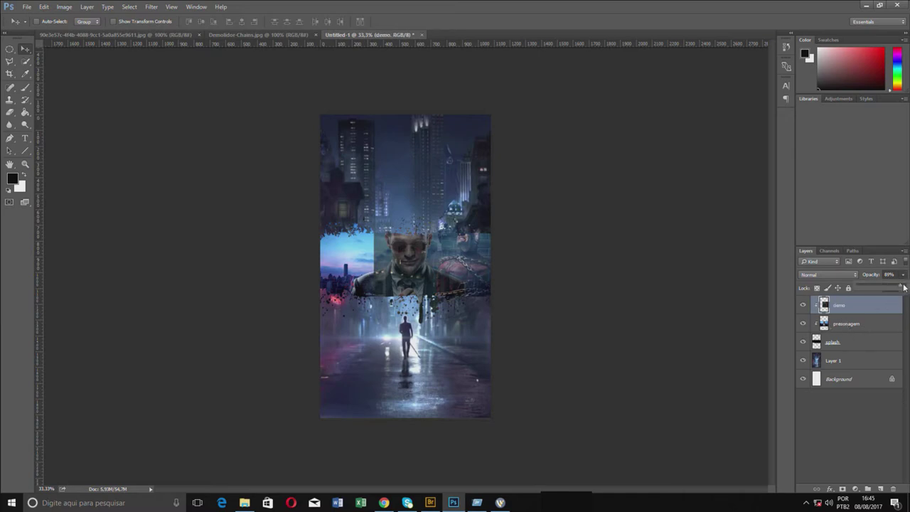
drag(903, 287, 907, 287)
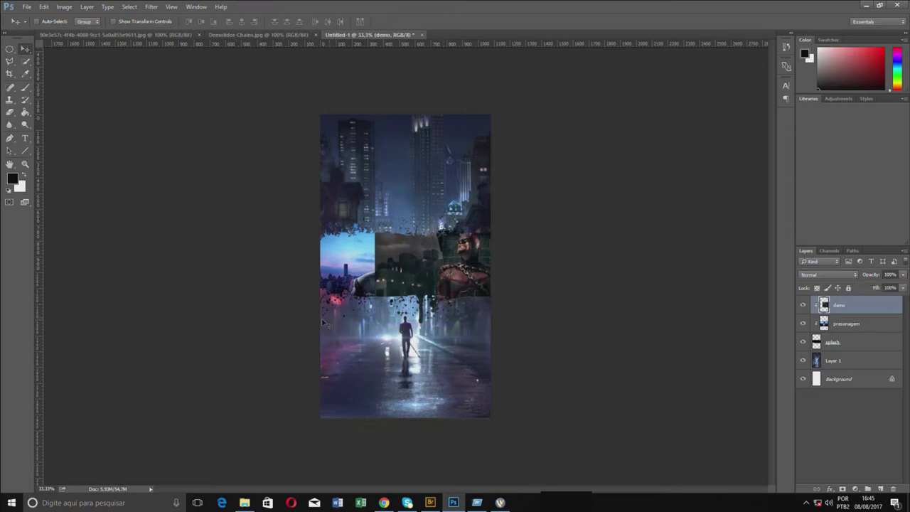
Add a layer mask to demo and set a 219 px brush with 0% hardness.
click(25, 87)
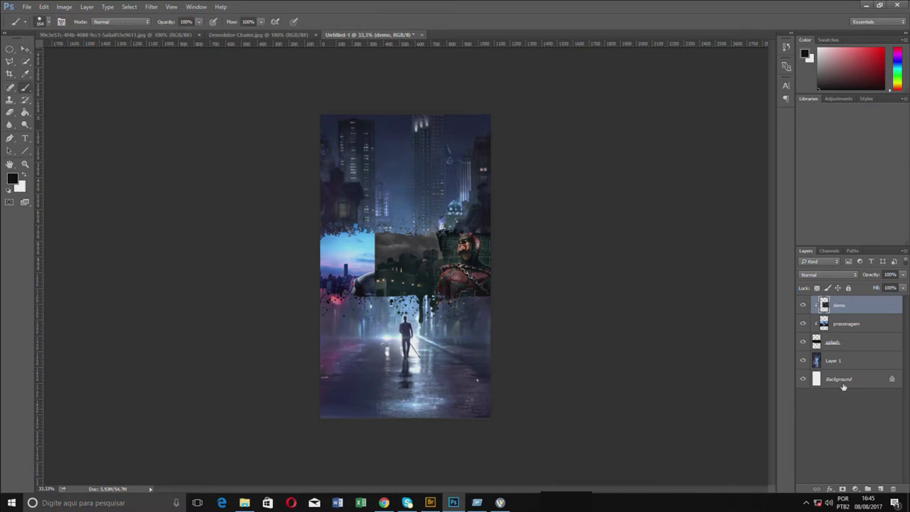
click(842, 490)
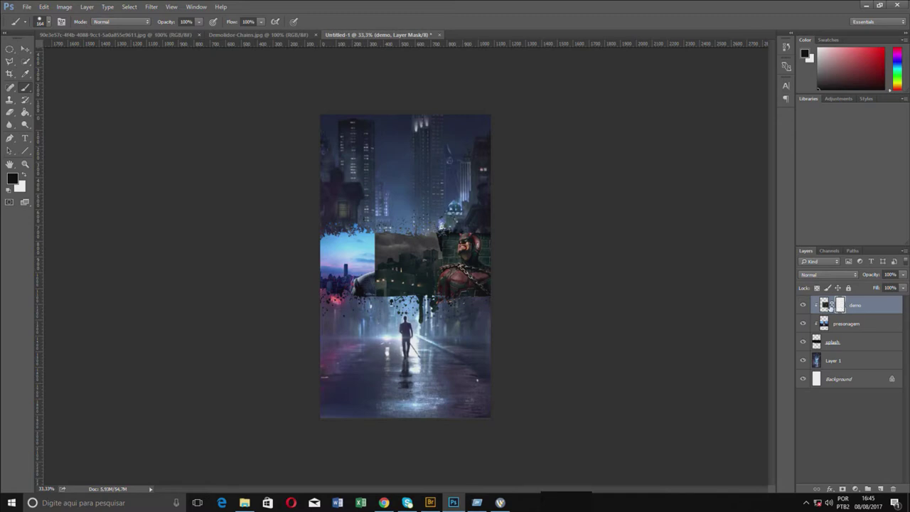
right_click(431, 269)
drag(529, 293, 525, 292)
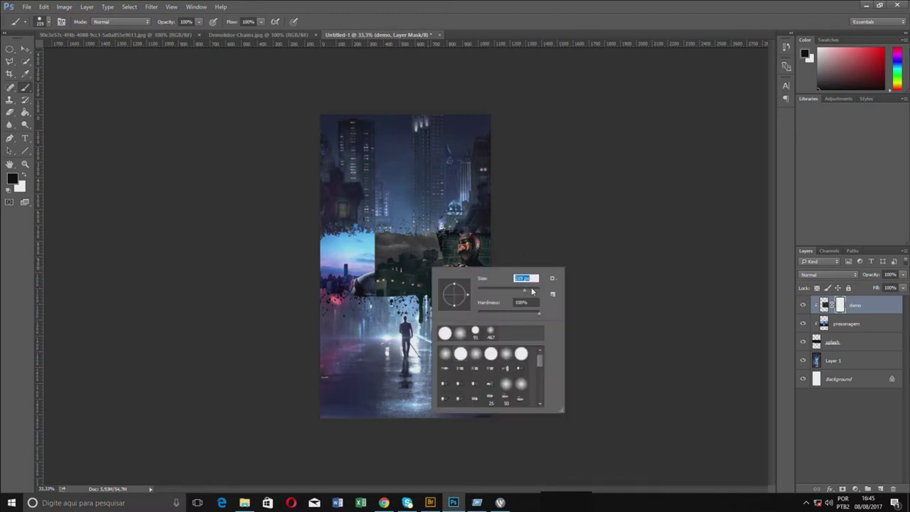
drag(513, 314, 486, 314)
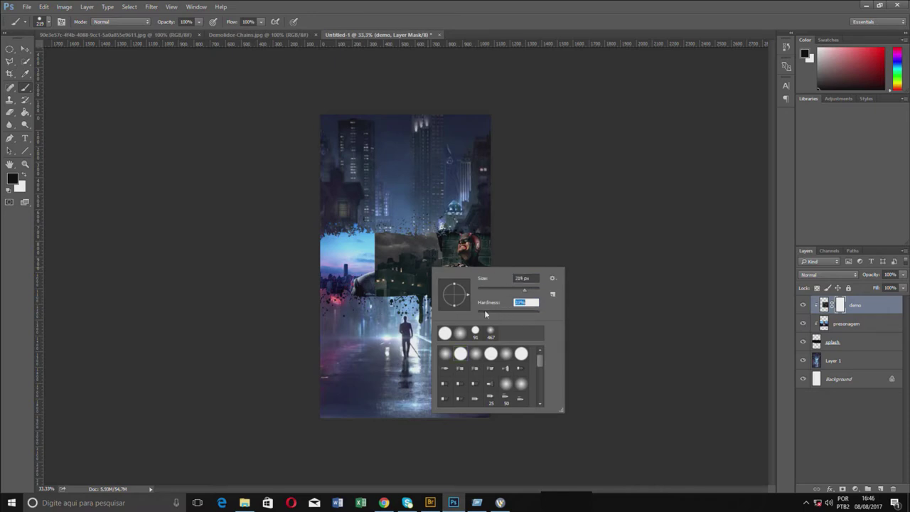
click(531, 22)
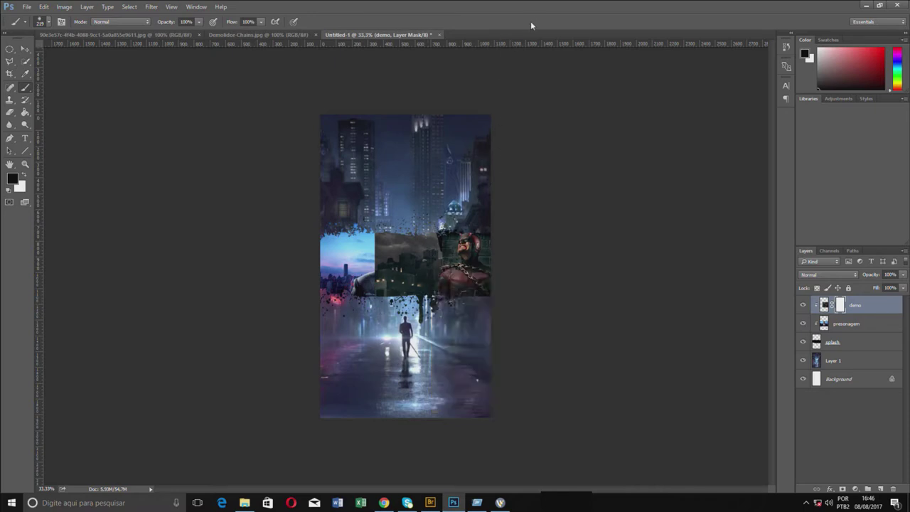
Paint black on the demo mask to reveal the suited figure's face.
drag(373, 238, 394, 269)
right_click(395, 268)
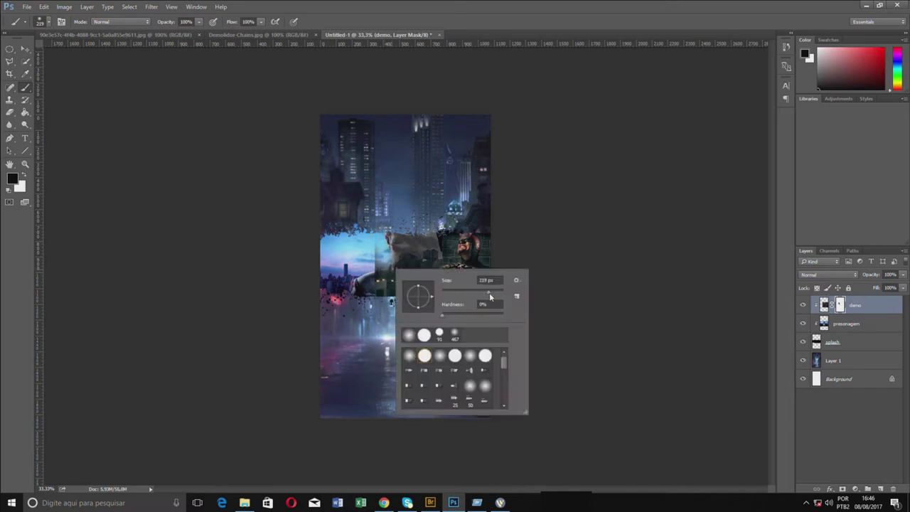
drag(489, 293, 497, 293)
key(Return)
mouse_move(387, 245)
mouse_down()
mouse_move(434, 263)
mouse_move(419, 305)
mouse_up()
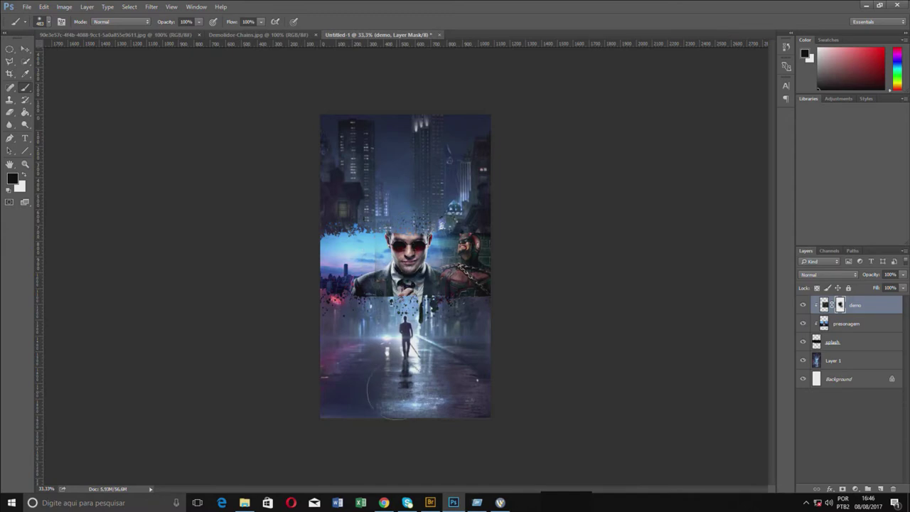
Move the masked demo layer upward and zoom in on the poster.
key(v)
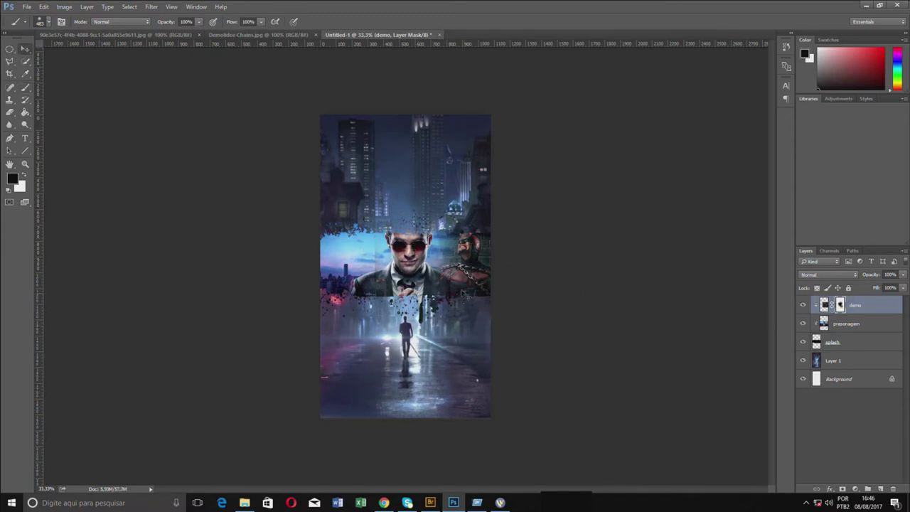
drag(466, 269, 470, 245)
key(b)
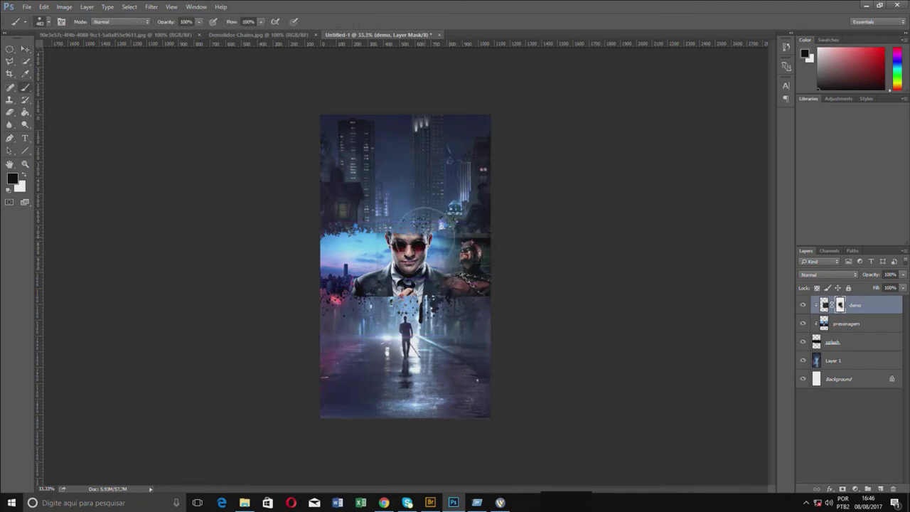
key(ctrl+plus)
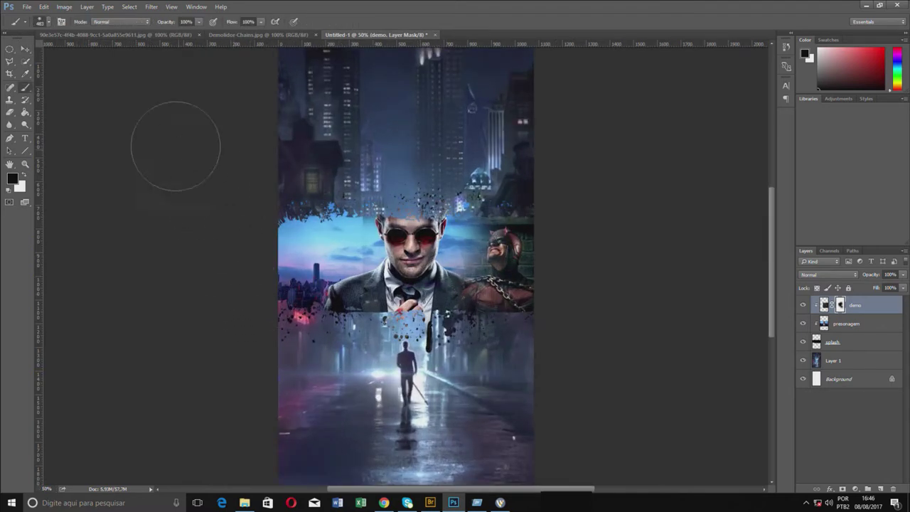
Close the chained image, copy the Punisher/Daredevil promo image, and paste it clipped into the poster.
click(259, 35)
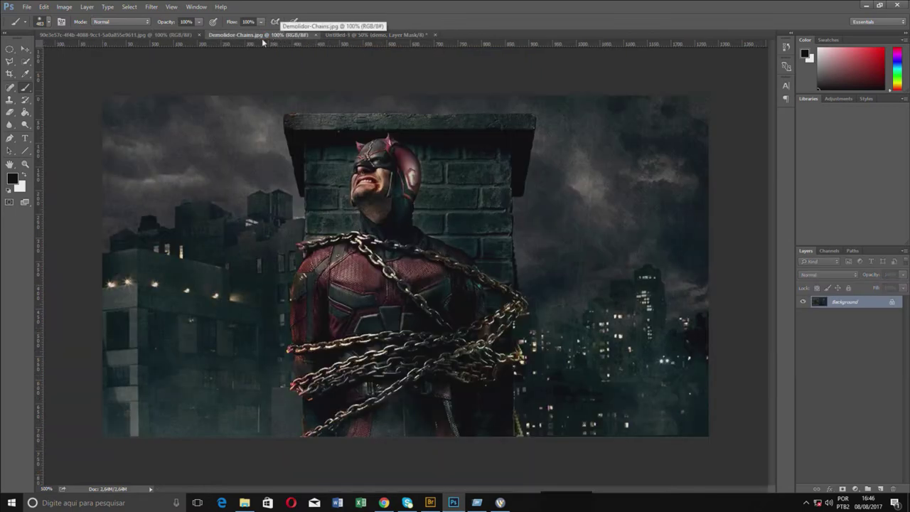
click(316, 34)
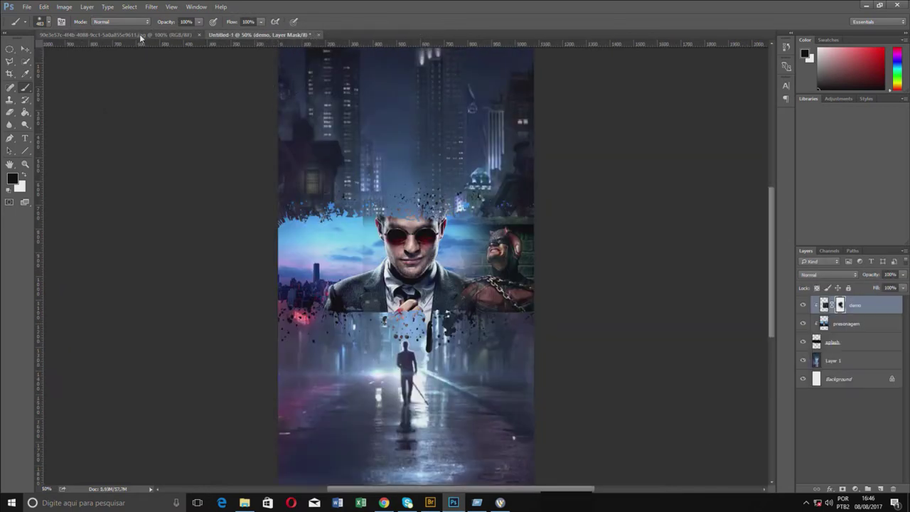
click(139, 34)
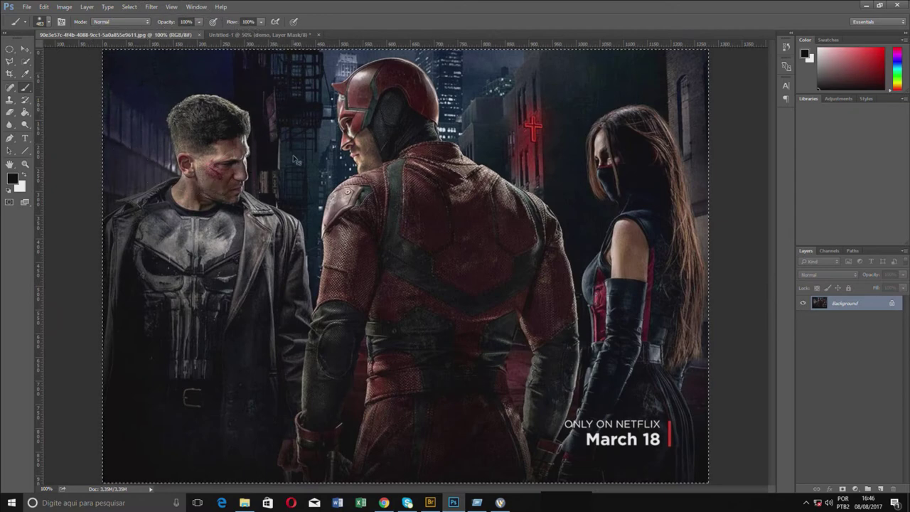
key(ctrl+a)
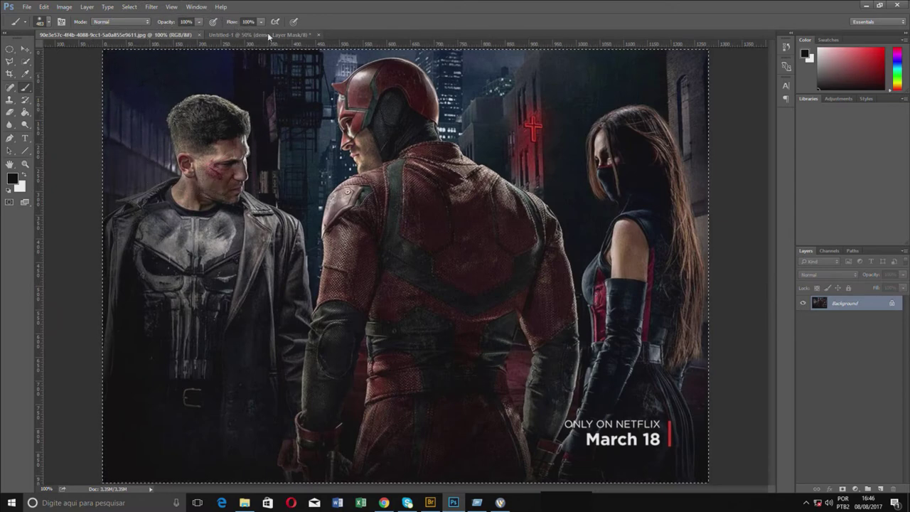
click(268, 33)
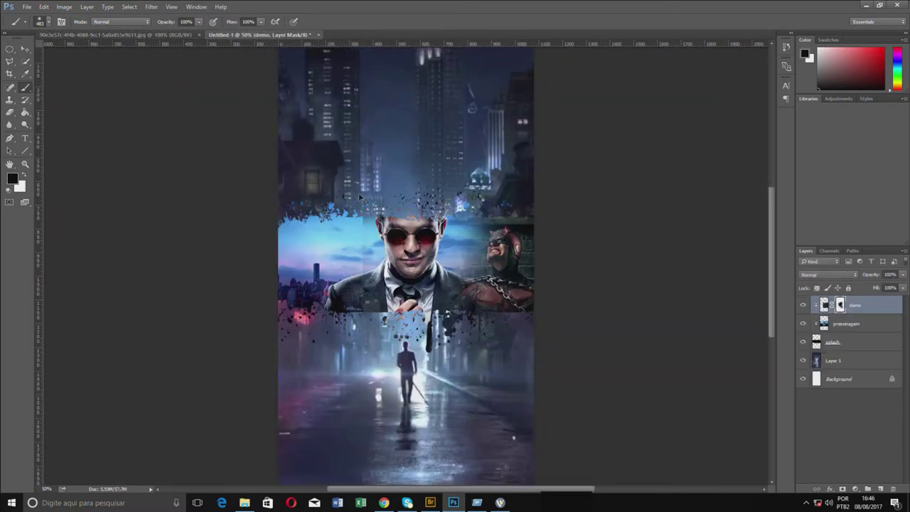
key(ctrl+v)
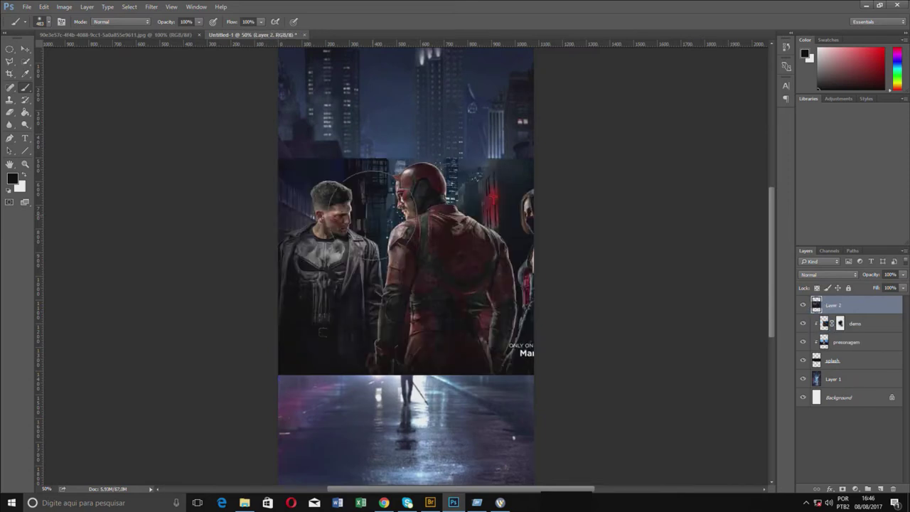
alt+click(843, 313)
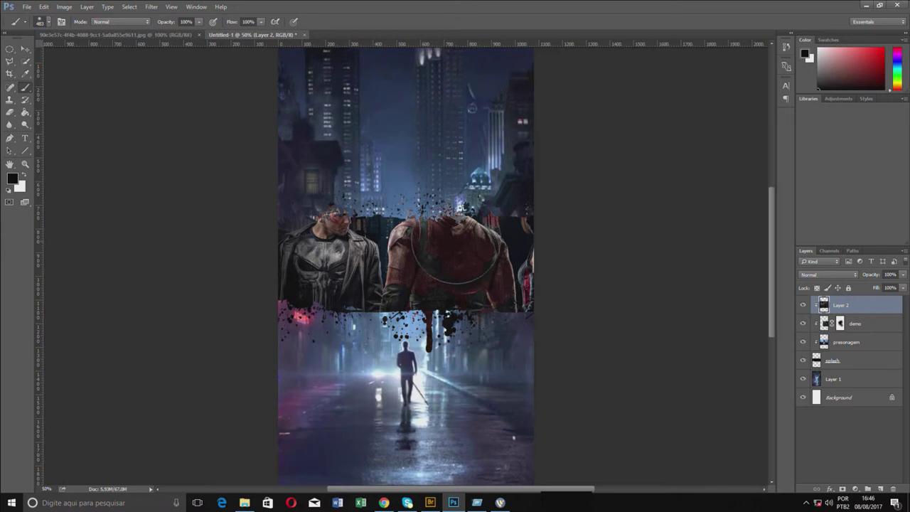
key(ctrl+t)
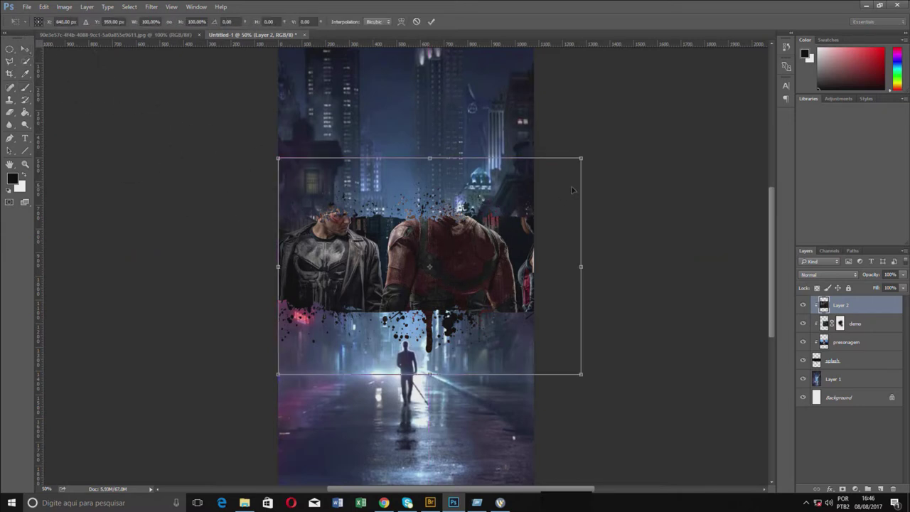
Drop Layer 2 to 37% opacity, shrink it to about half, and move it left of the face.
key(Return)
click(902, 276)
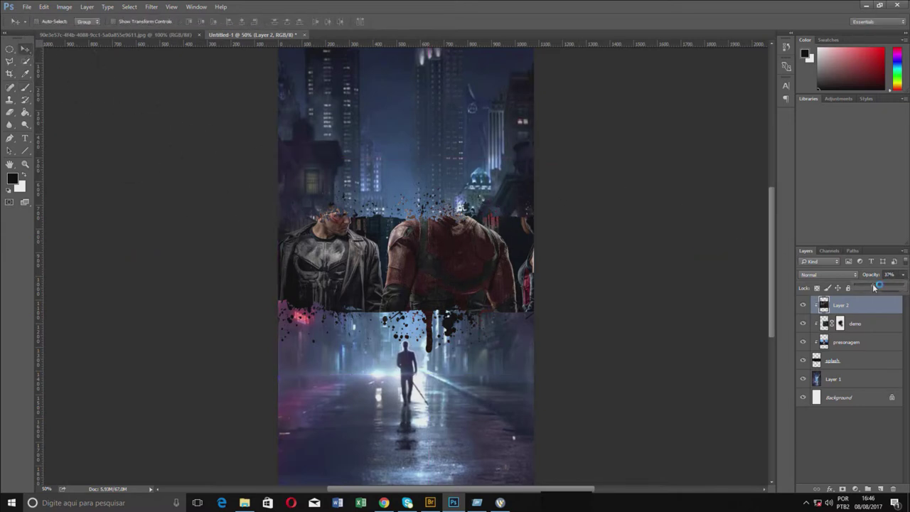
drag(874, 287, 875, 286)
key(ctrl+t)
drag(582, 157, 420, 272)
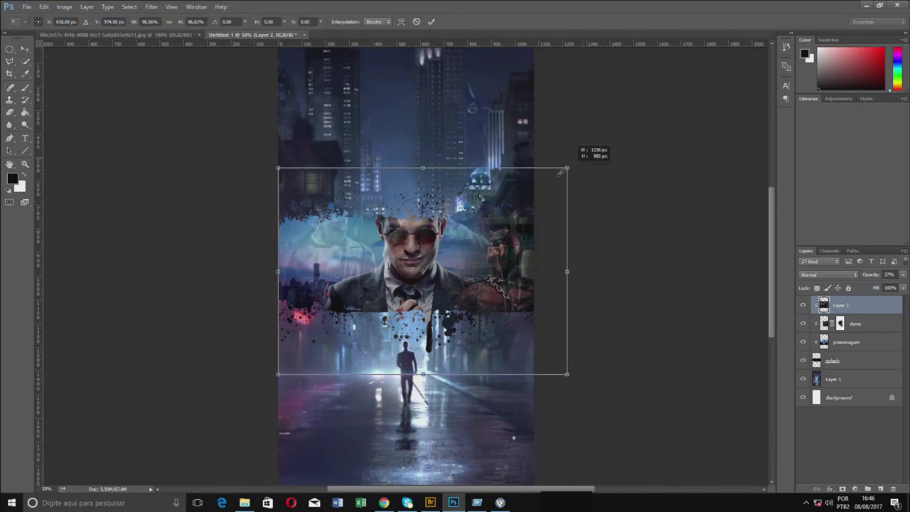
drag(369, 274, 346, 232)
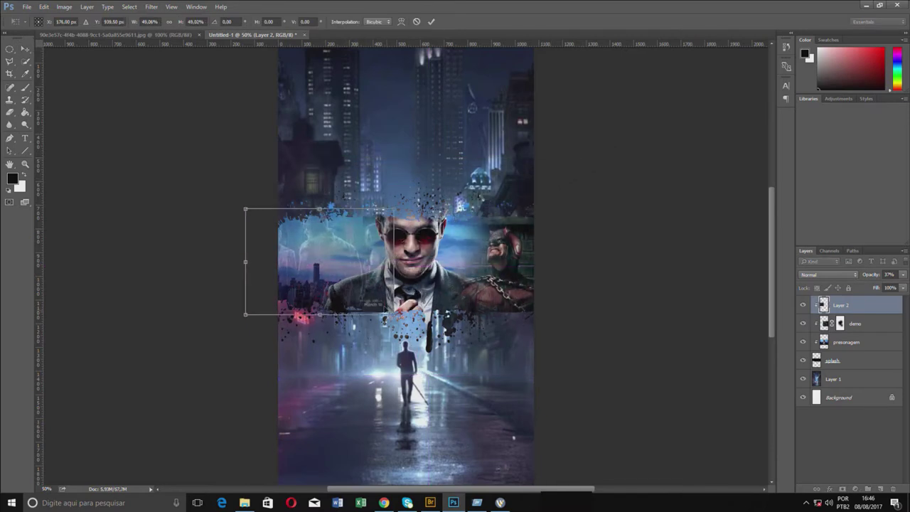
drag(384, 268, 363, 268)
key(Return)
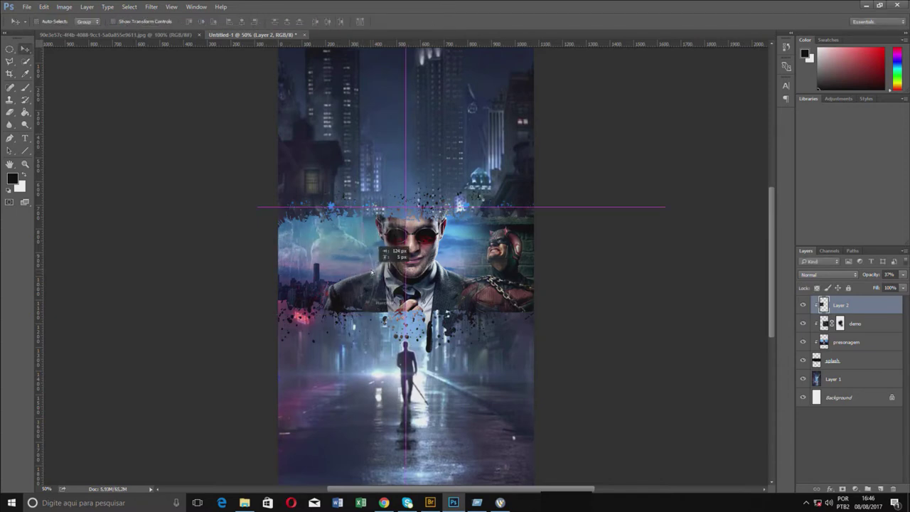
Scale Layer 2 to 519 × 371 px beside the face and restore 100% opacity.
key(ctrl+t)
mouse_move(408, 207)
mouse_down()
mouse_move(348, 238)
mouse_move(347, 230)
mouse_up()
key(Return)
key(ctrl+t)
drag(266, 287, 279, 283)
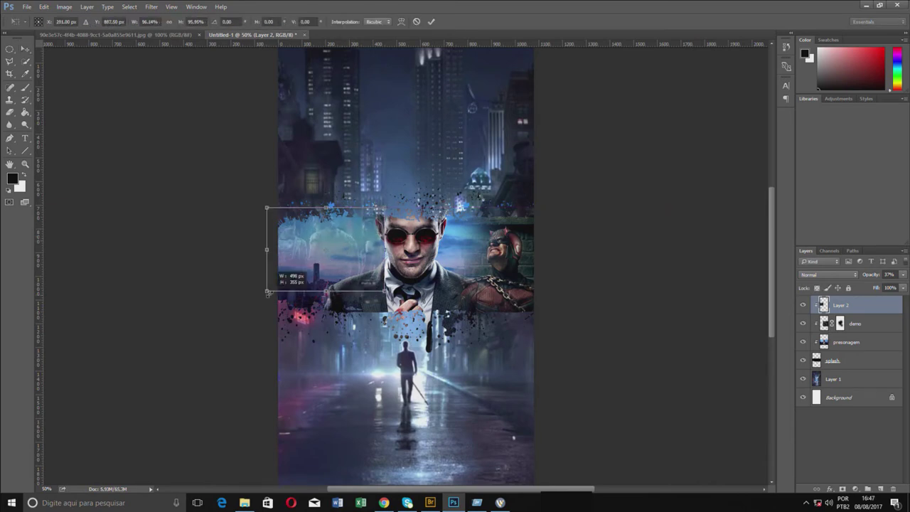
key(Return)
click(903, 275)
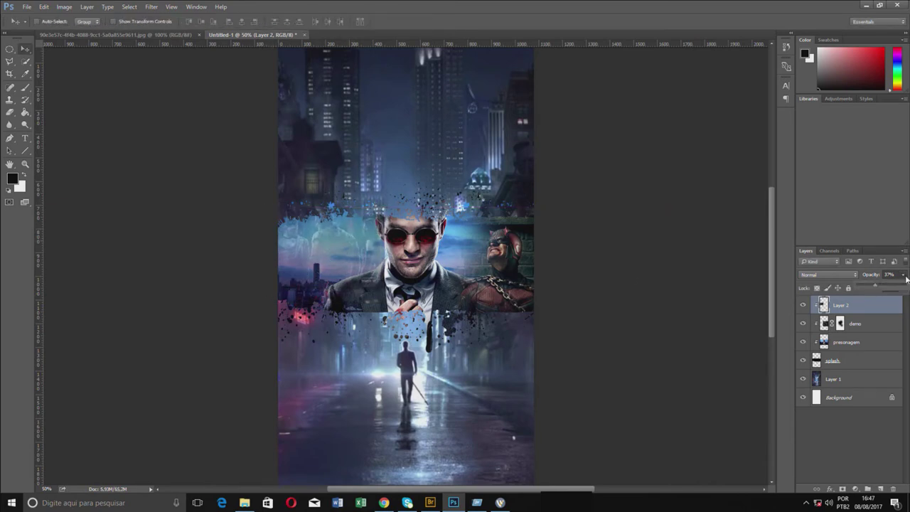
click(904, 289)
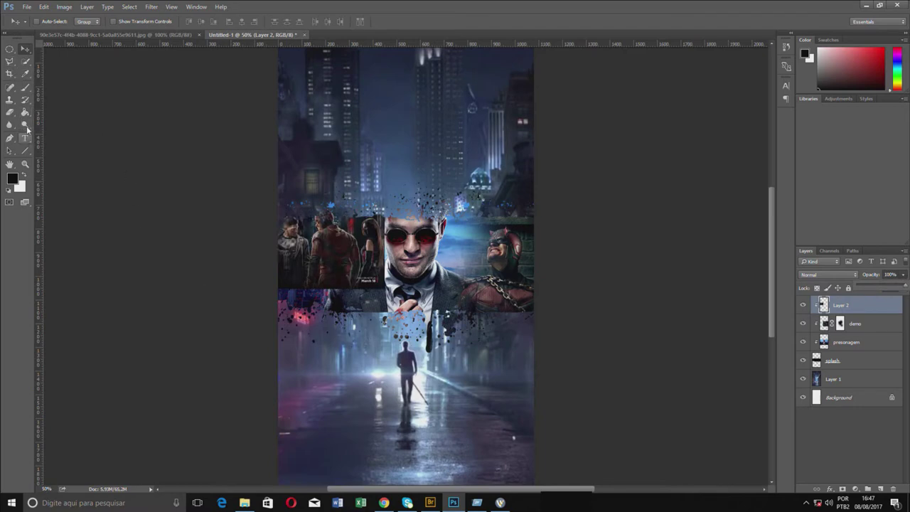
Brush black over the area left of and below the face to darken it.
click(27, 87)
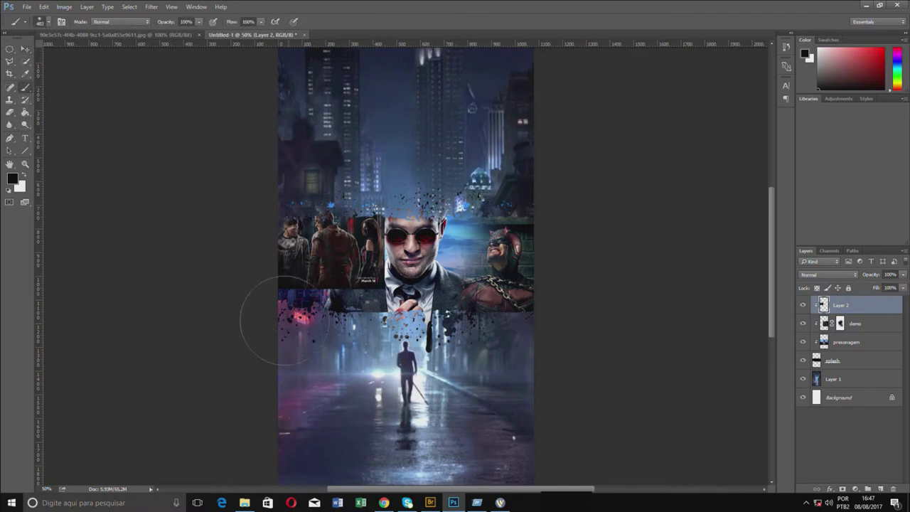
mouse_move(295, 315)
mouse_down()
mouse_move(335, 284)
mouse_move(359, 288)
mouse_up()
drag(398, 341, 370, 313)
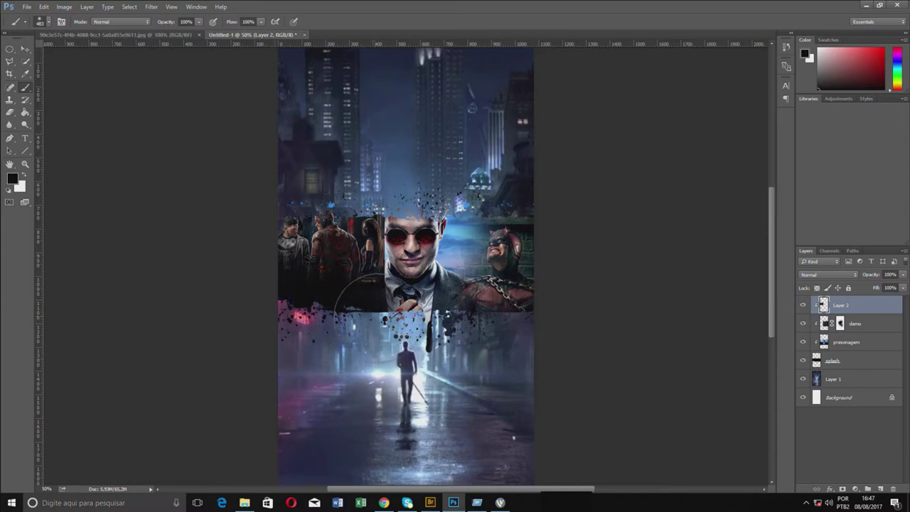
right_click(370, 314)
drag(447, 336, 427, 336)
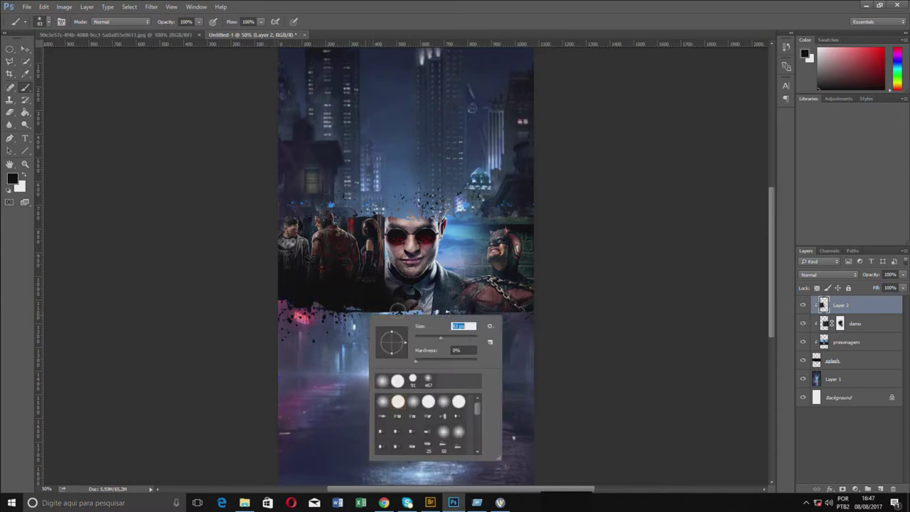
click(366, 294)
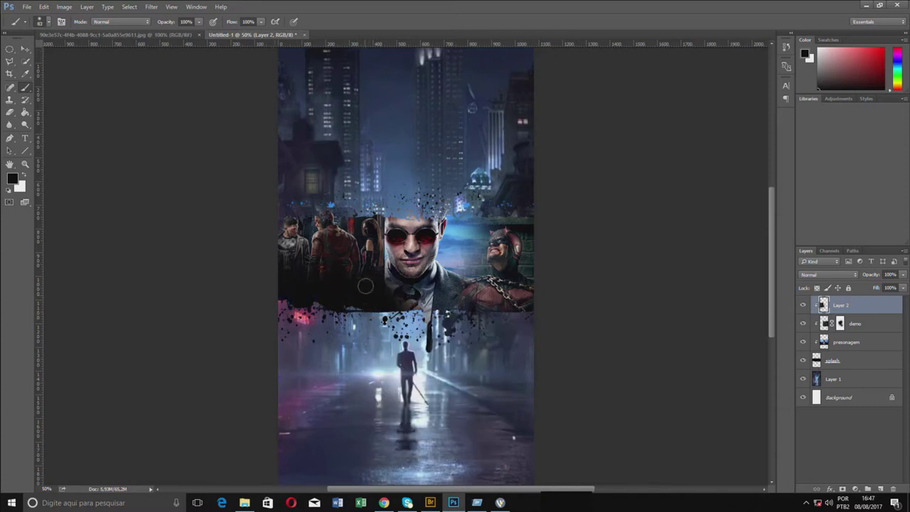
Rename the promo layer demo2 and clip it back onto the splash.
alt+click(858, 311)
double_click(841, 305)
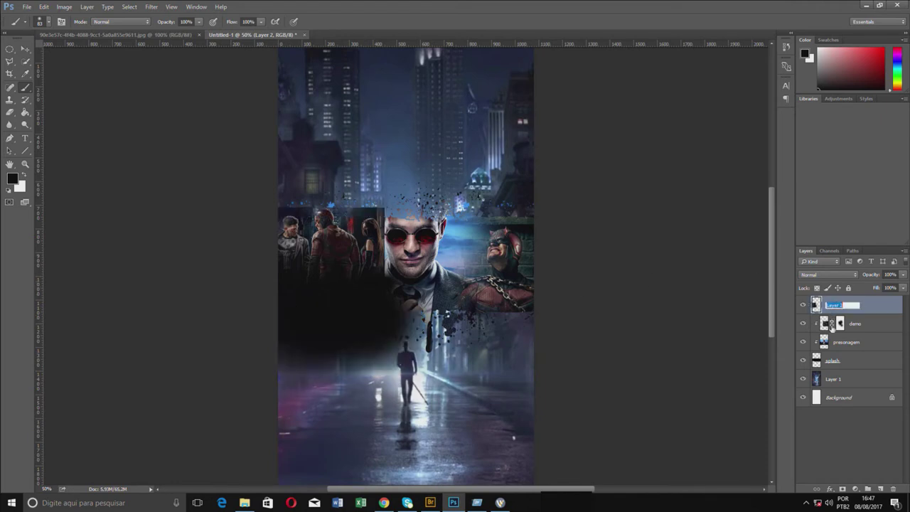
text(demo)
text(2)
key(Return)
alt+click(835, 314)
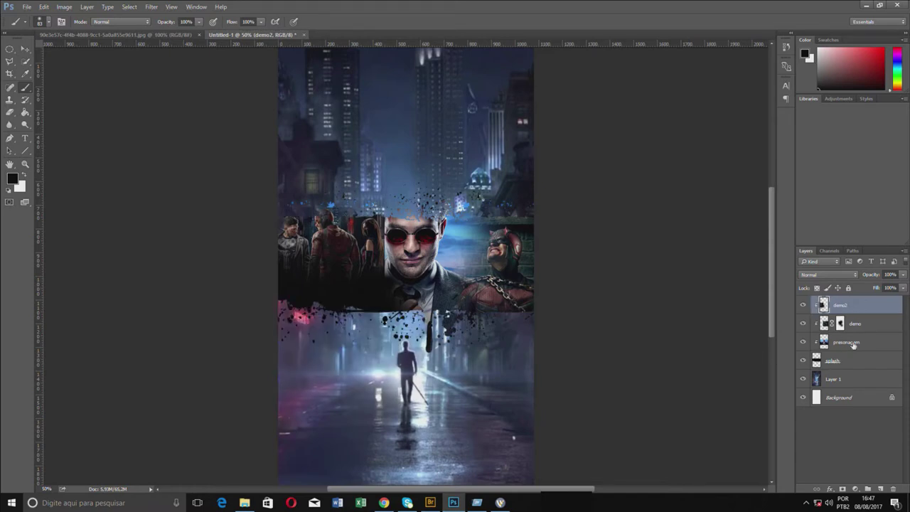
Shift the demo2 image slightly left.
shift+click(853, 343)
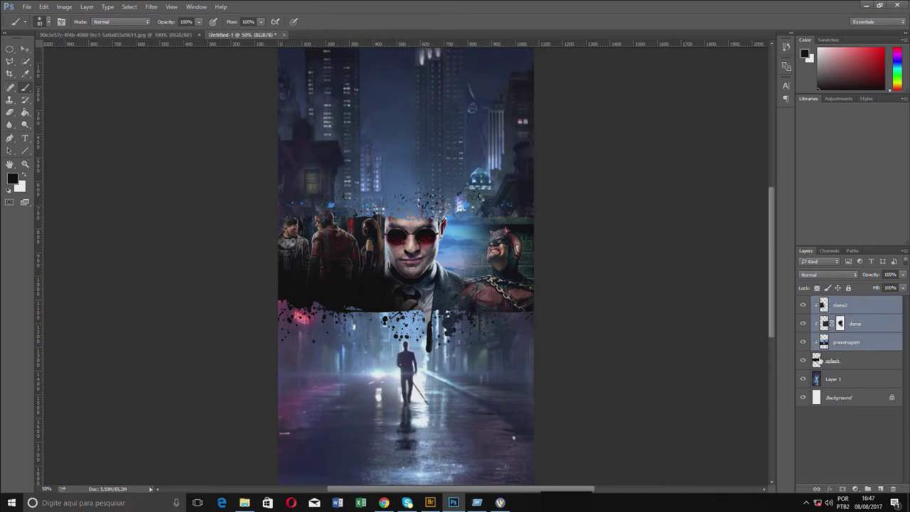
click(845, 305)
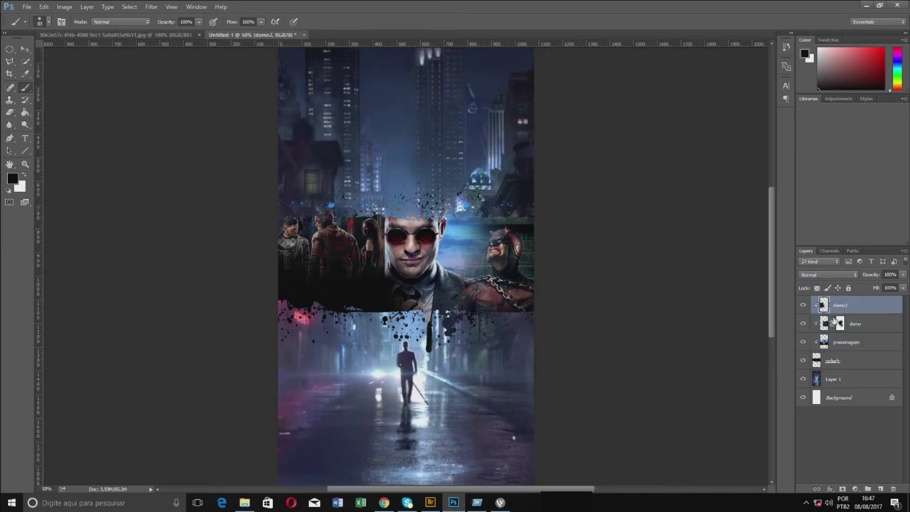
key(v)
mouse_move(390, 281)
mouse_down()
mouse_move(363, 273)
mouse_move(325, 281)
mouse_up()
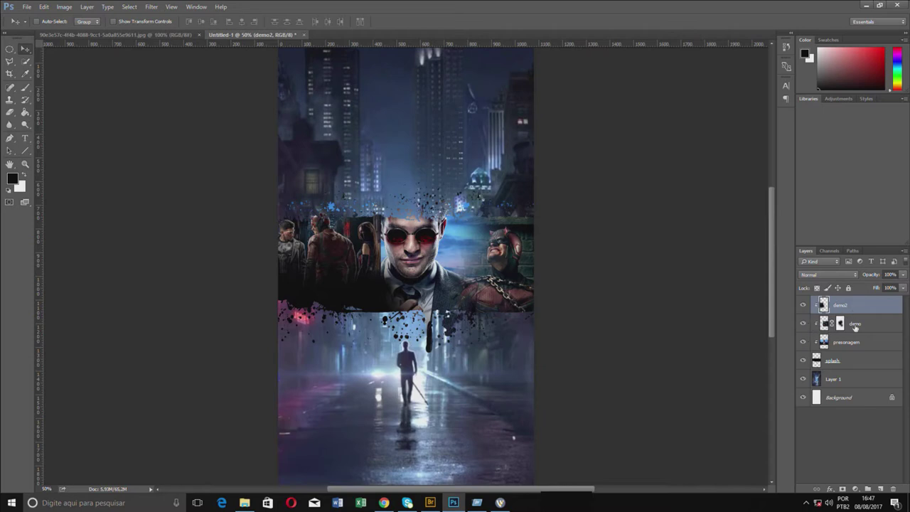
Add a layer mask to demo2 and set up the brush to blend its edge.
click(843, 488)
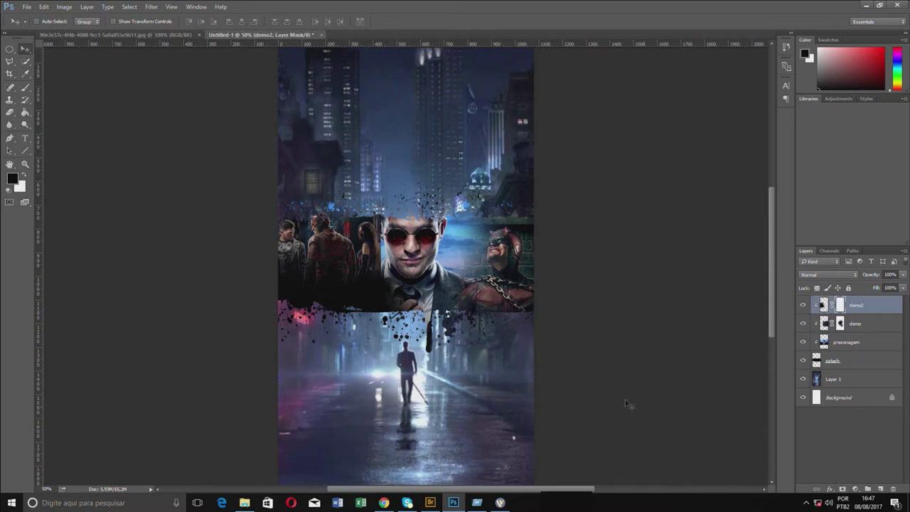
click(27, 88)
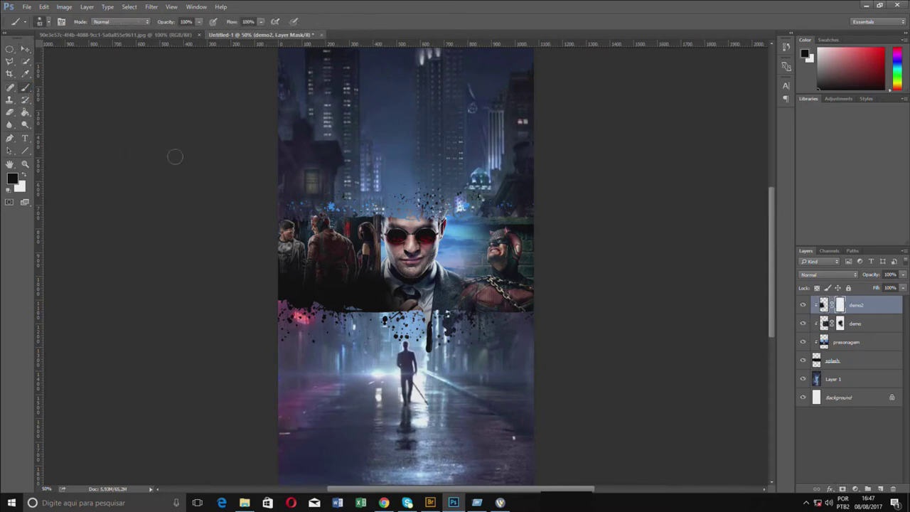
right_click(382, 252)
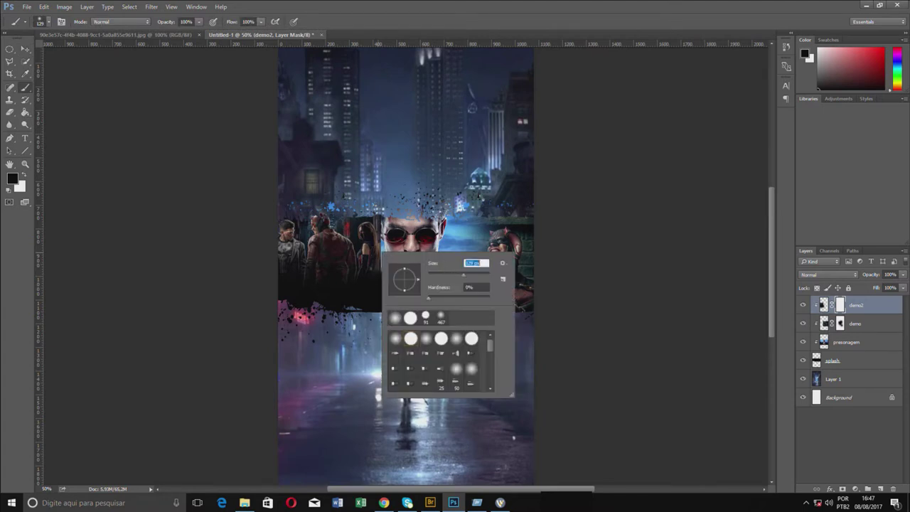
click(364, 245)
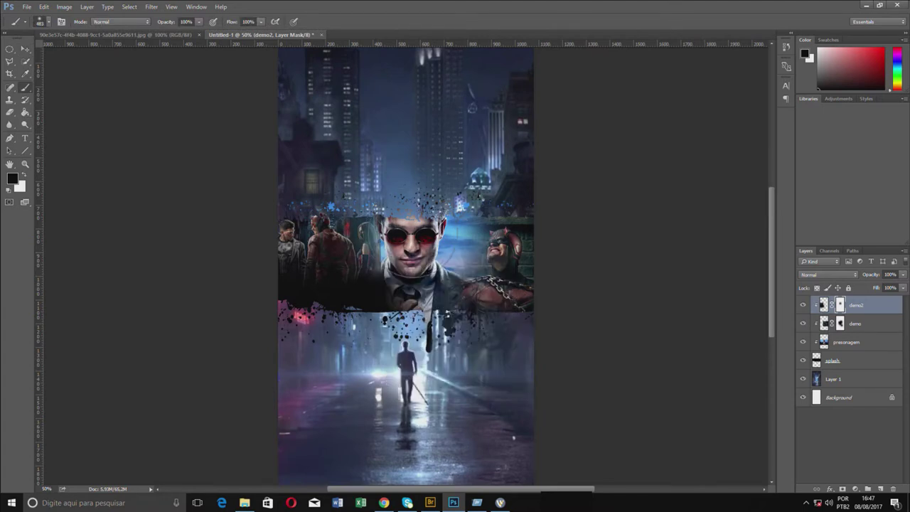
Nudge the demo2 image slightly down and shift the presonagem character photo a few pixels right.
key(v)
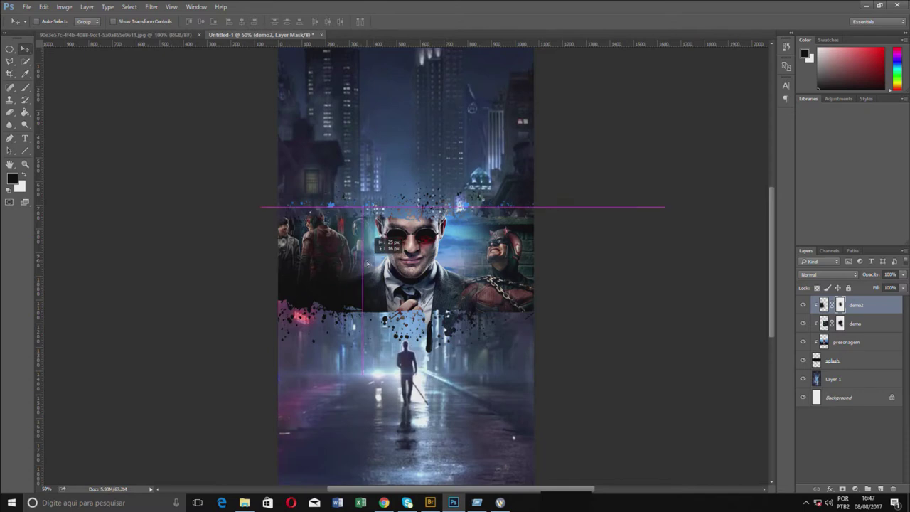
drag(370, 254, 371, 266)
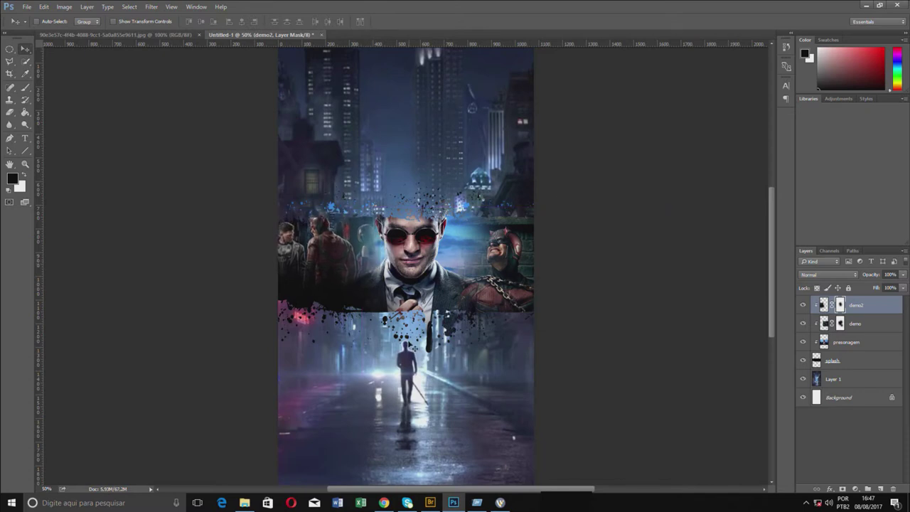
click(841, 361)
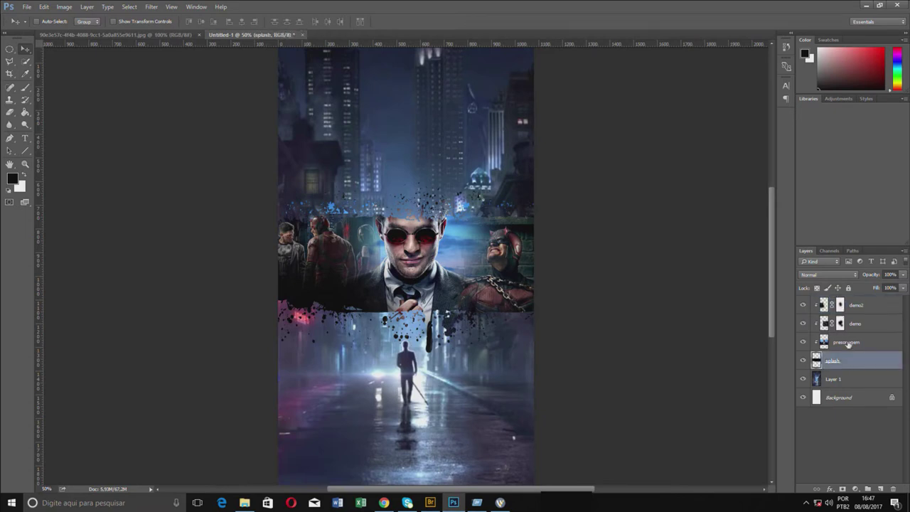
click(847, 344)
drag(455, 290, 467, 291)
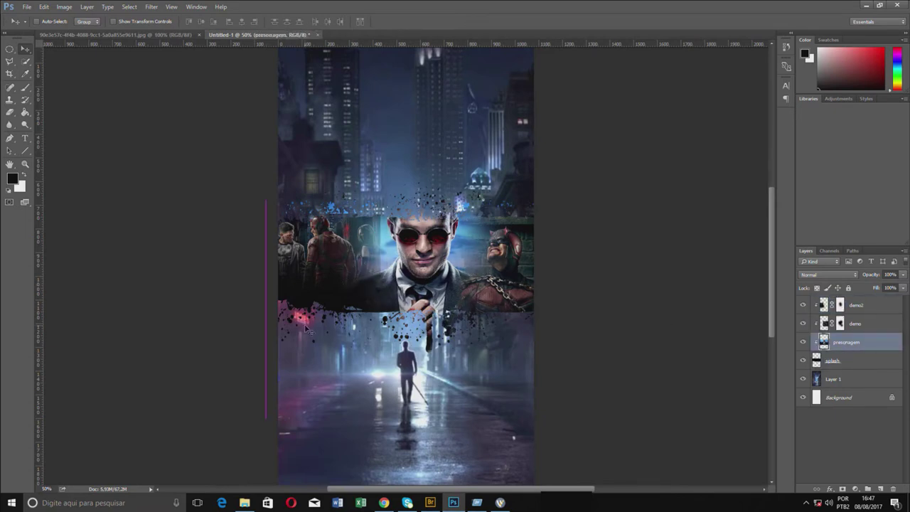
key(ctrl+minus)
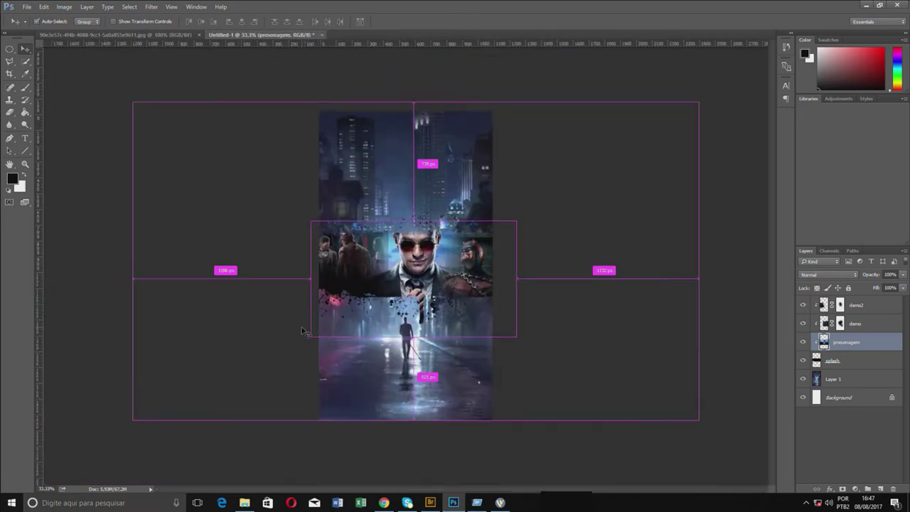
key(ctrl+plus)
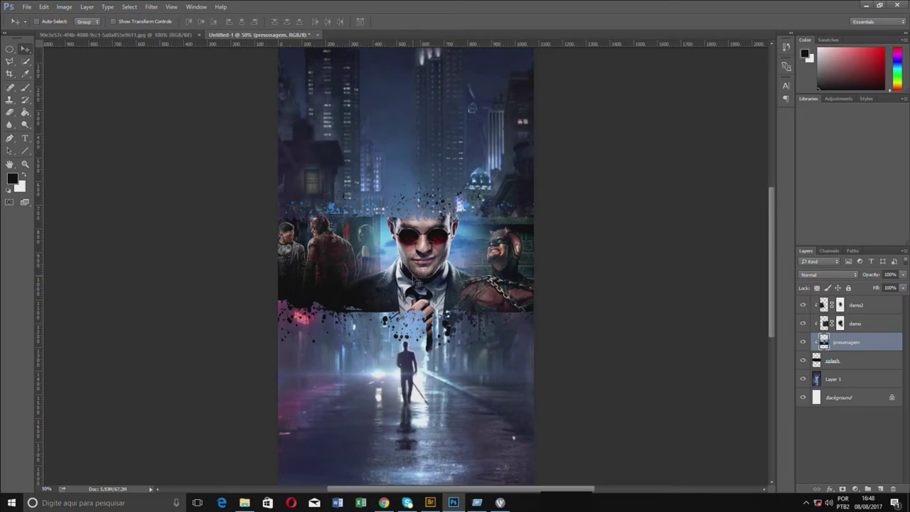
In Bridge, select demolidor2.png and Netflix-Logo.png together and bring up their context menu.
click(430, 502)
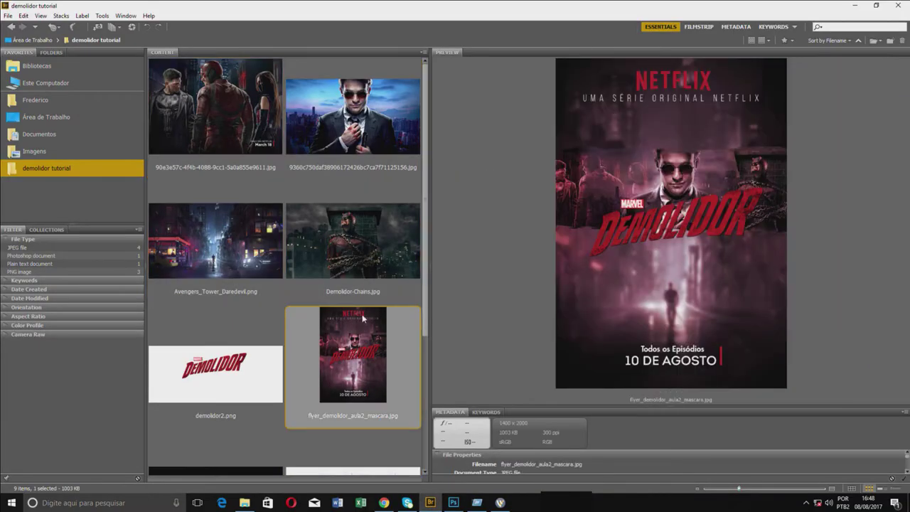
scroll(363, 317, down, 3)
click(236, 202)
ctrl+click(227, 266)
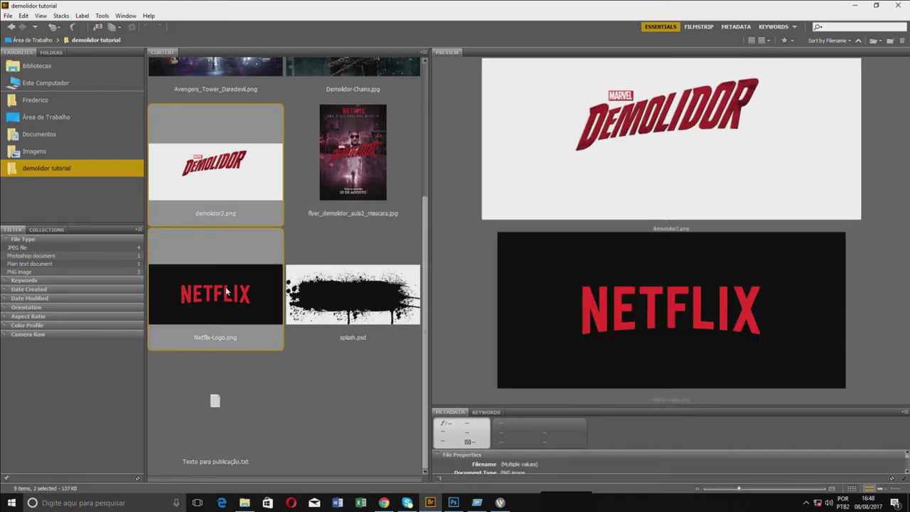
scroll(252, 246, up, 3)
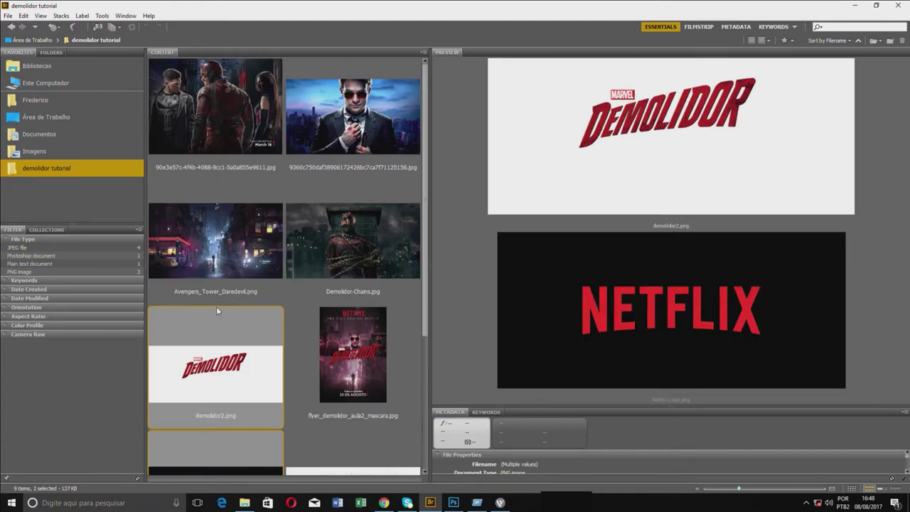
right_click(222, 359)
mouse_move(281, 153)
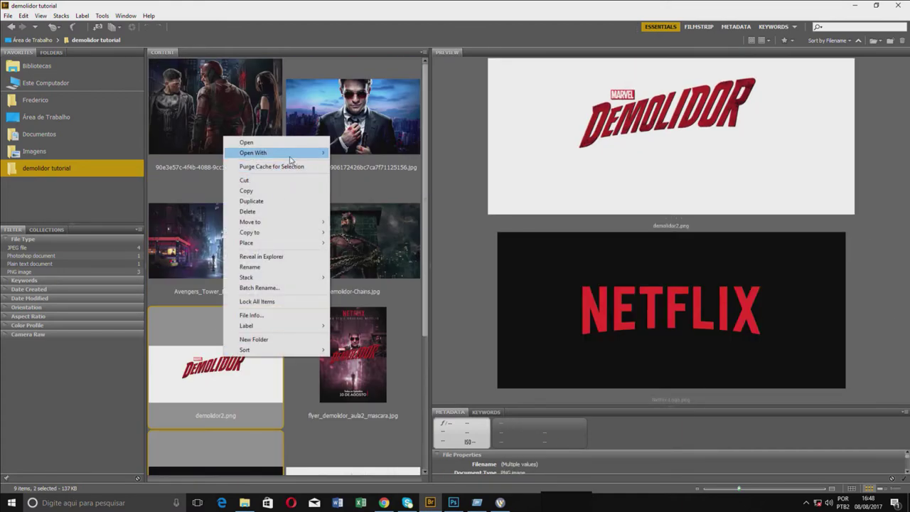
Open both logo files in Photoshop and draw a rectangular selection around the NETFLIX logo.
click(371, 163)
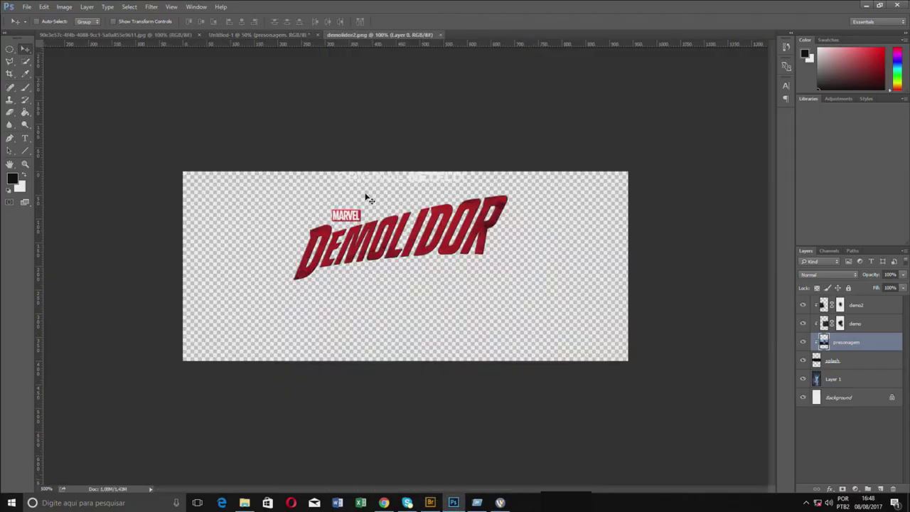
right_click(10, 49)
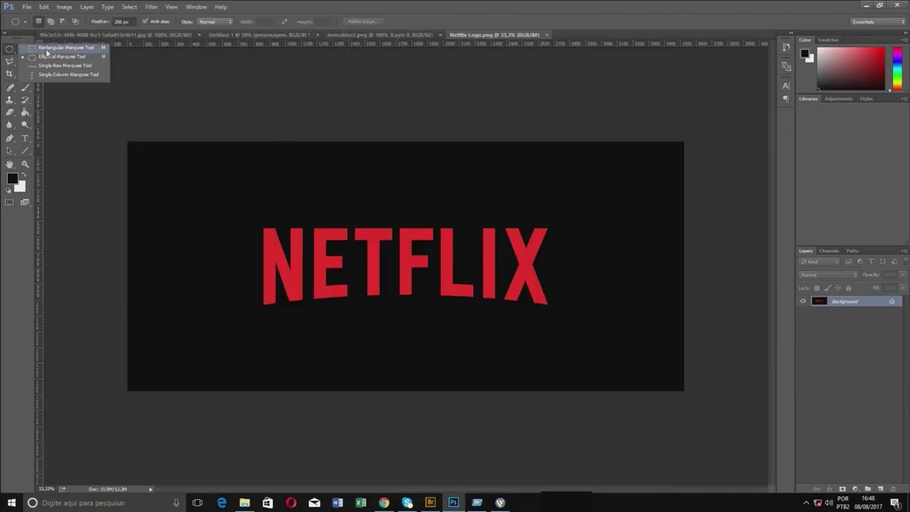
click(18, 53)
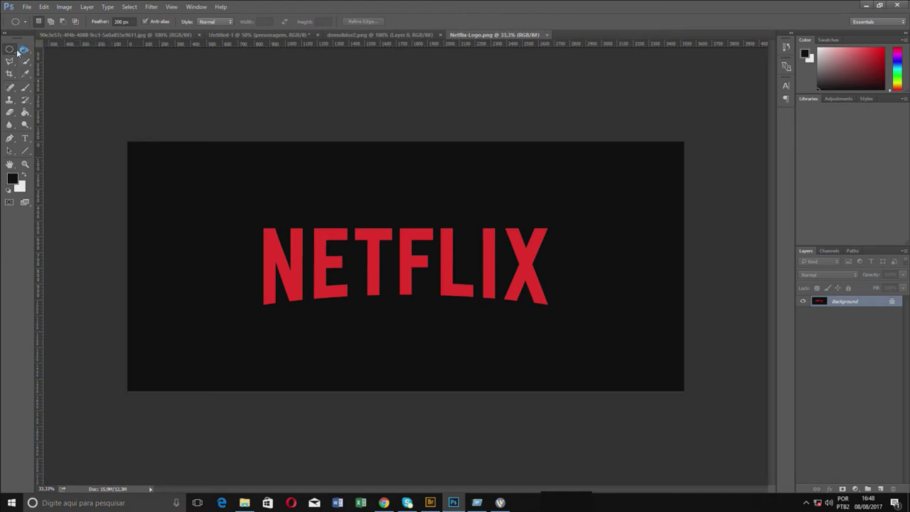
right_click(17, 51)
click(45, 49)
drag(250, 213, 561, 320)
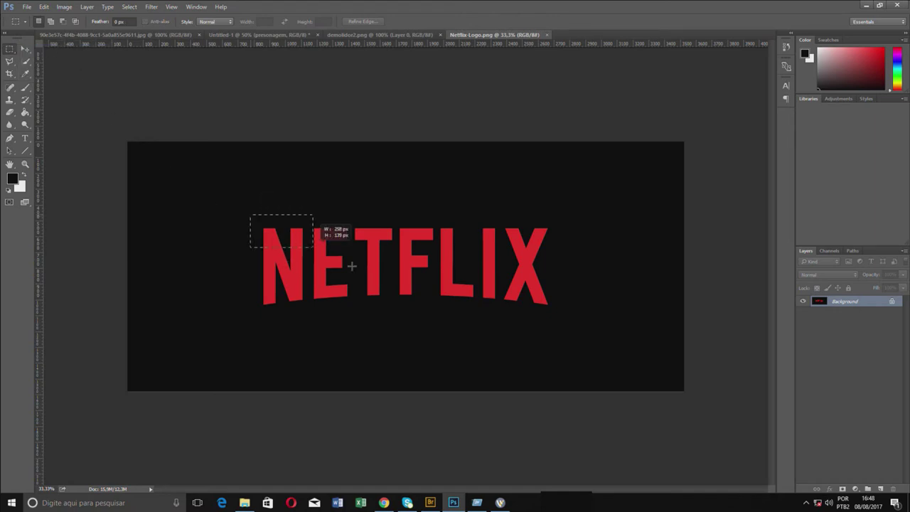
Close the Daredevil photo and paste the Netflix logo into Untitled-1 as the top layer.
click(359, 34)
click(164, 32)
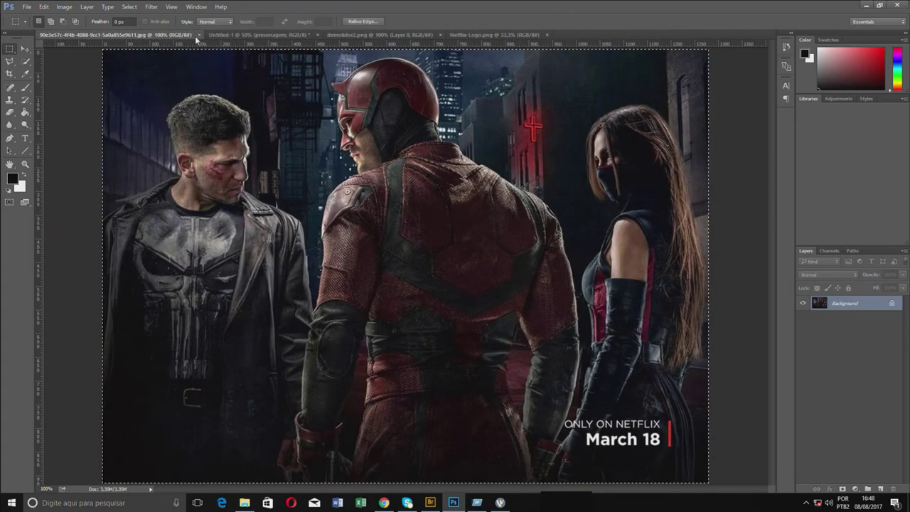
click(198, 34)
click(138, 36)
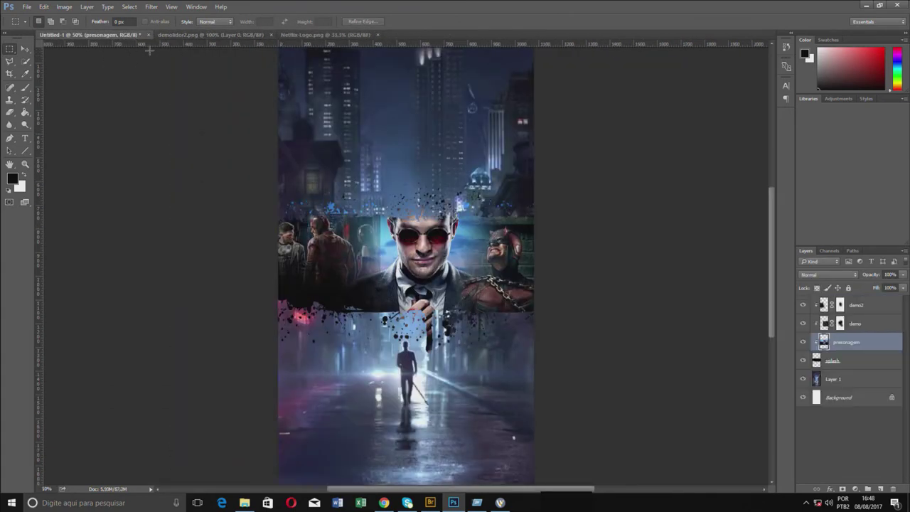
key(ctrl+v)
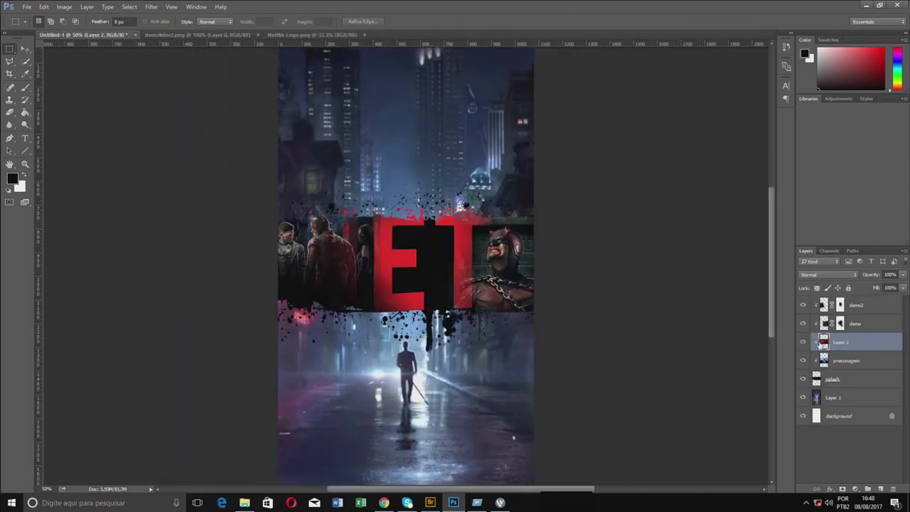
drag(851, 345, 852, 299)
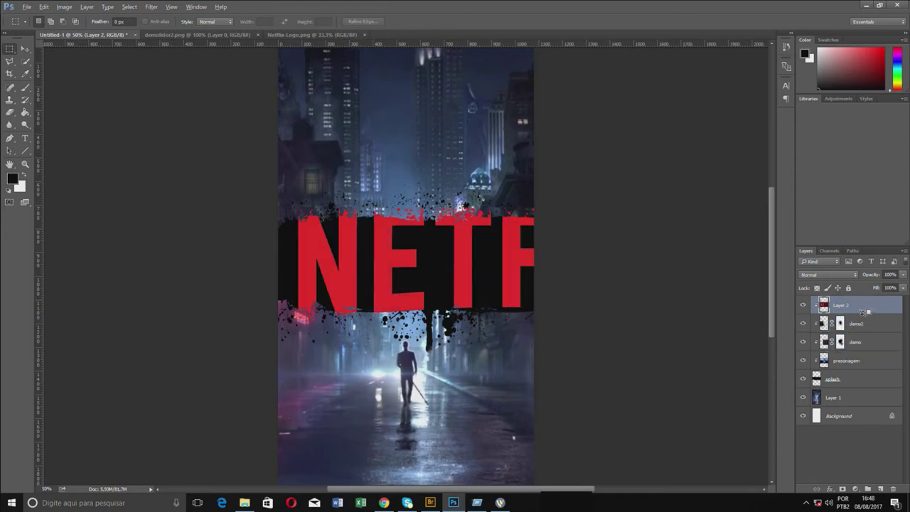
Scale the Netflix logo to about 30% and place it at the poster's top centre.
key(v)
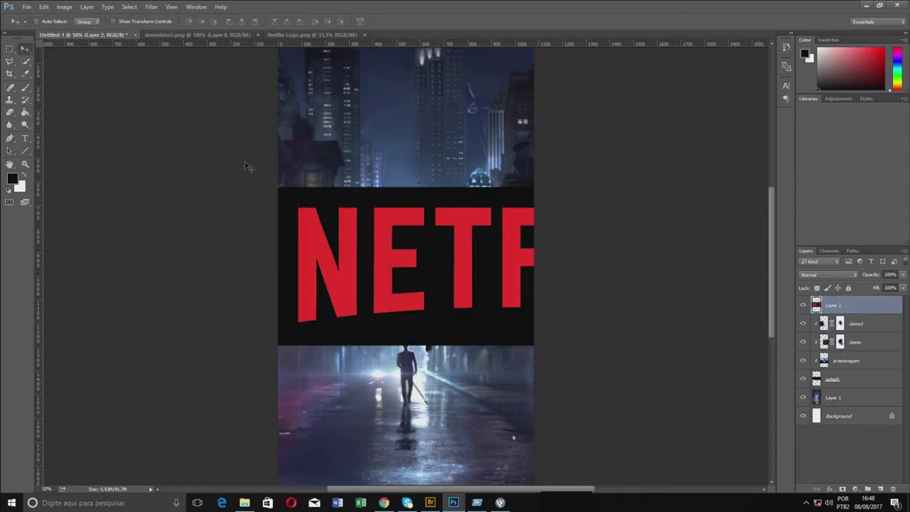
click(893, 489)
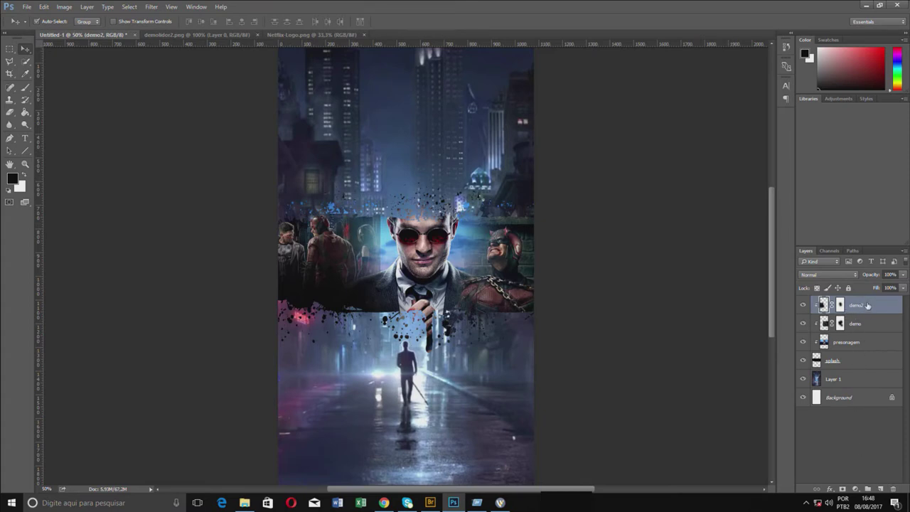
key(ctrl+z)
key(ctrl+t)
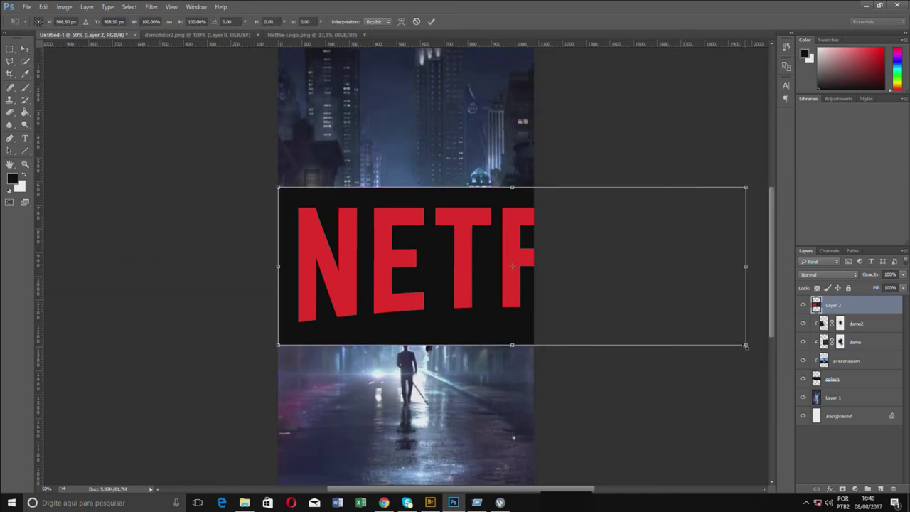
mouse_move(744, 345)
mouse_down()
mouse_move(419, 235)
mouse_move(459, 111)
mouse_up()
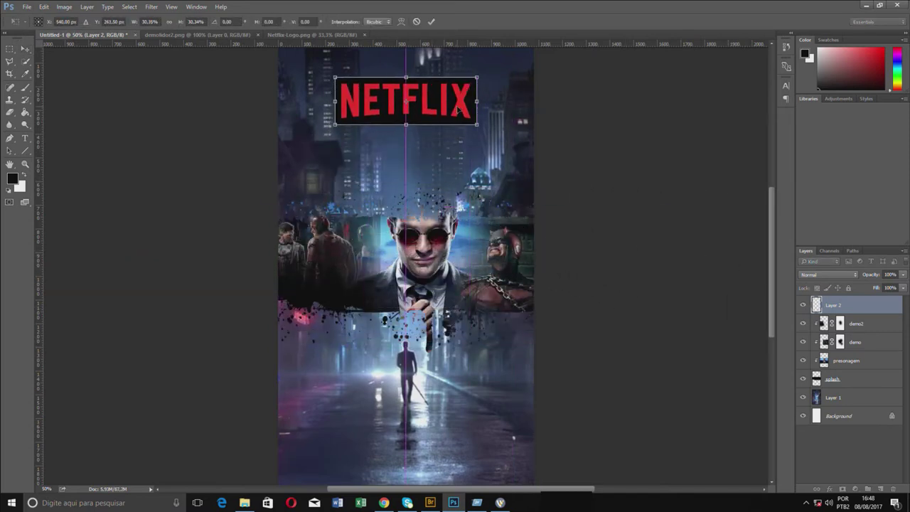
key(Return)
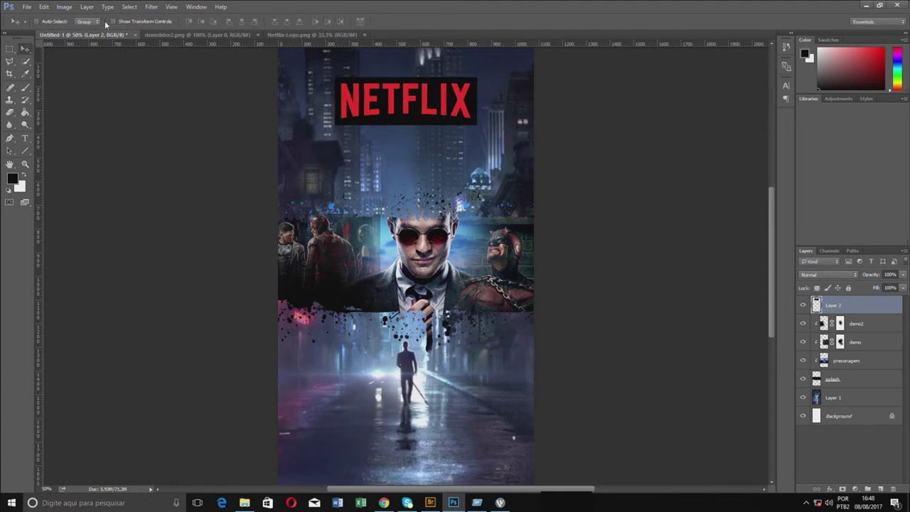
Magic Wand the black box behind NETFLIX and delete it, then deselect.
right_click(25, 62)
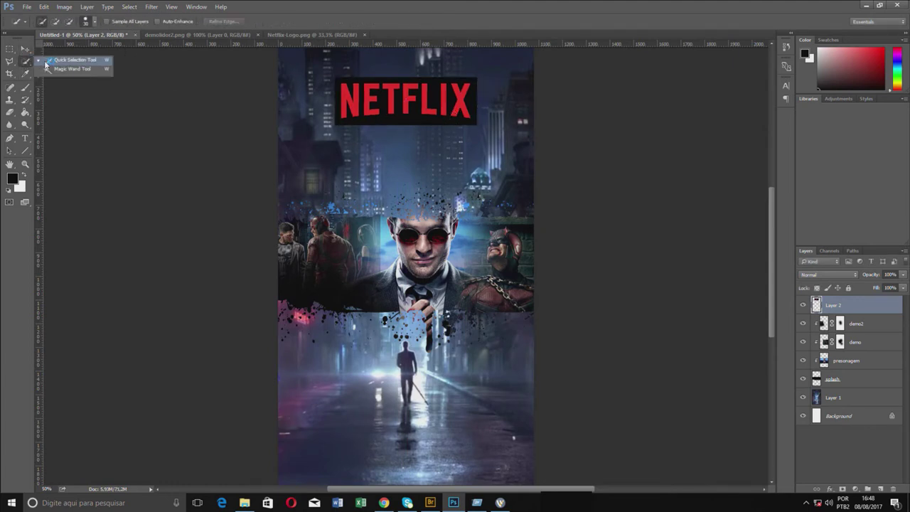
click(61, 71)
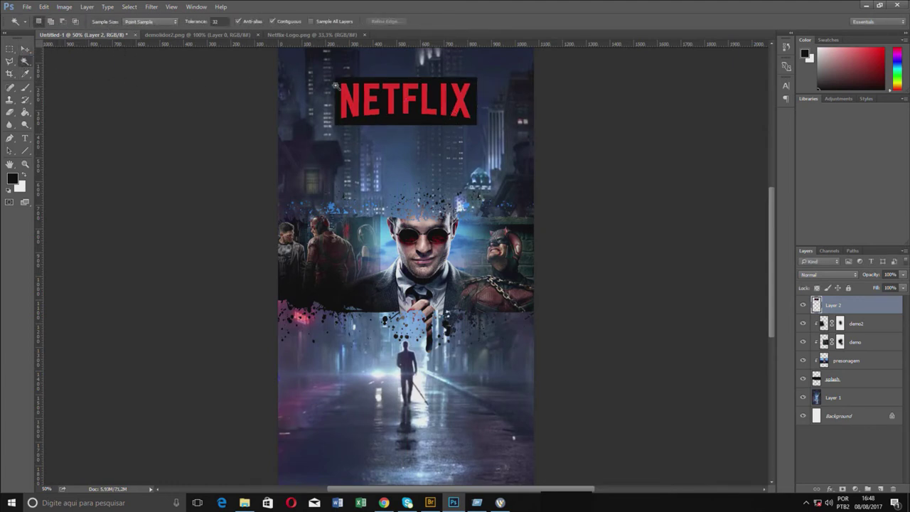
right_click(25, 62)
click(55, 71)
click(352, 79)
key(Delete)
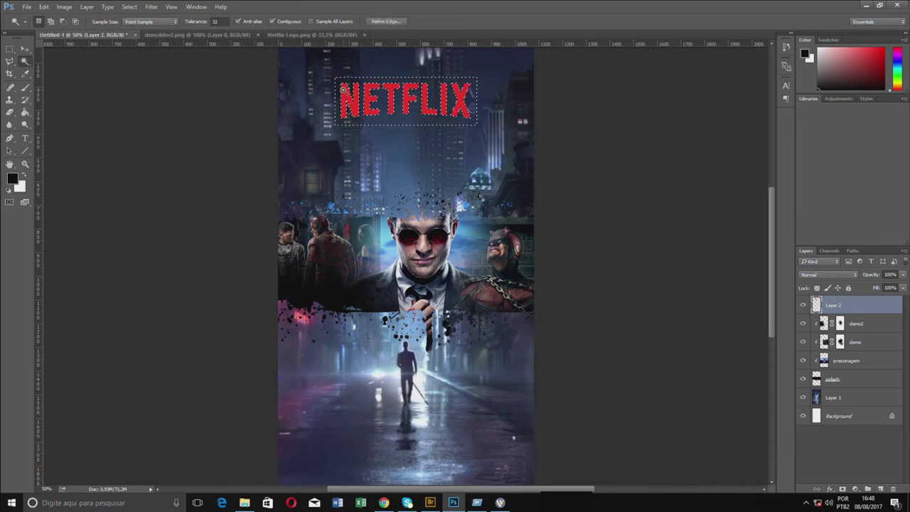
key(ctrl+d)
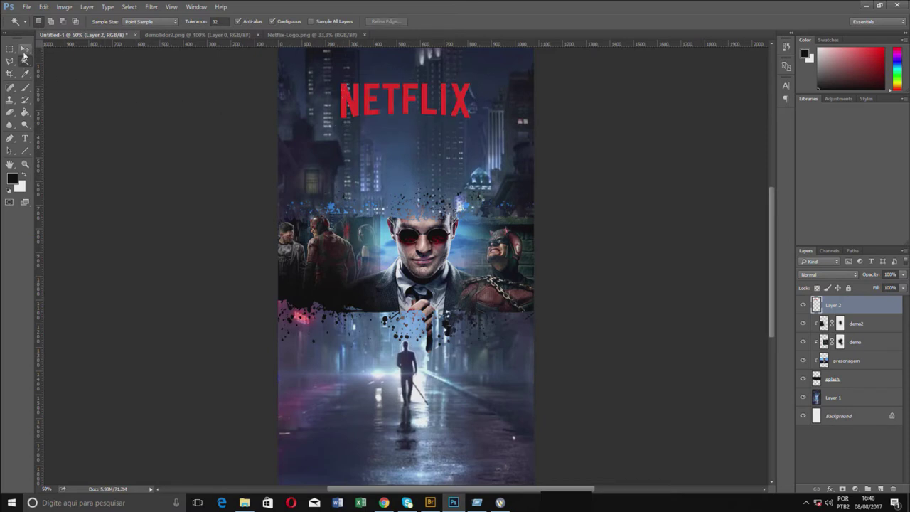
Nudge the NETFLIX logo slightly up and rename its layer to netflix.
click(25, 49)
drag(428, 103, 429, 99)
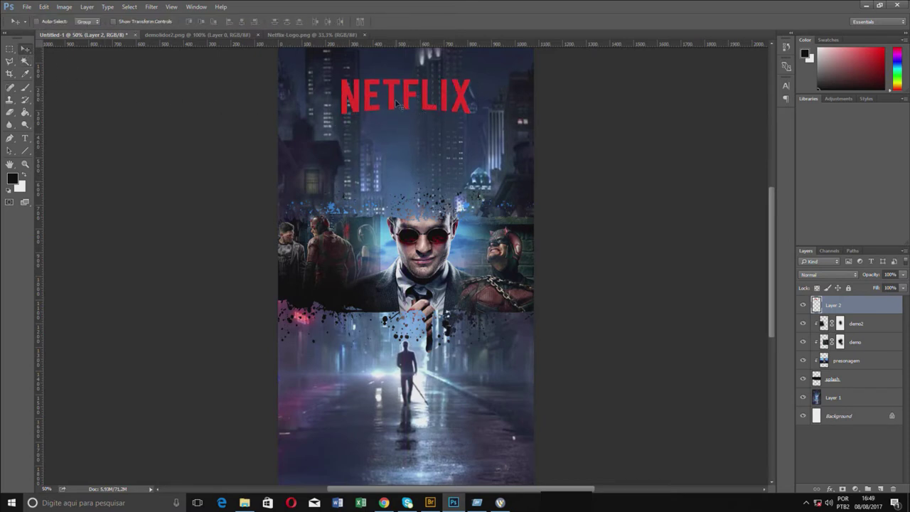
double_click(834, 306)
text(r)
key(Return)
From Bridge, open demolidor2.png in Photoshop.
key(alt+Tab)
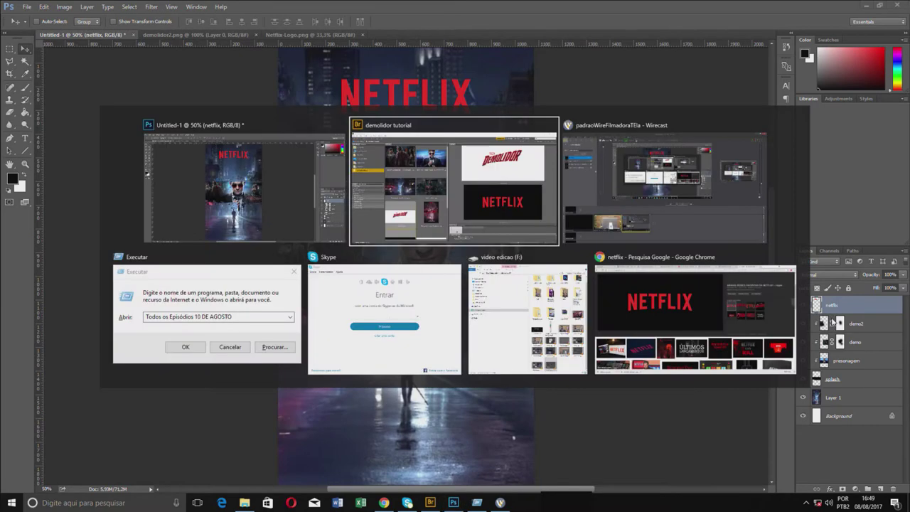
scroll(213, 396, down, 3)
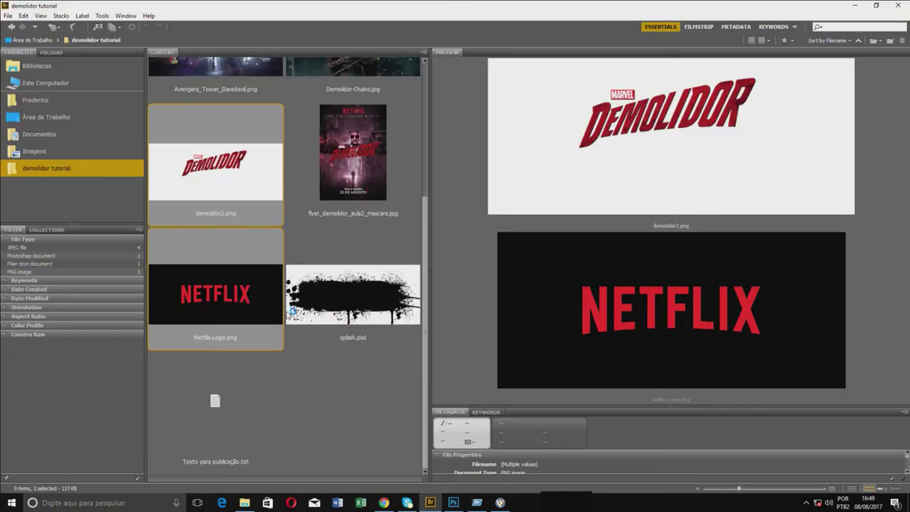
scroll(280, 337, up, 3)
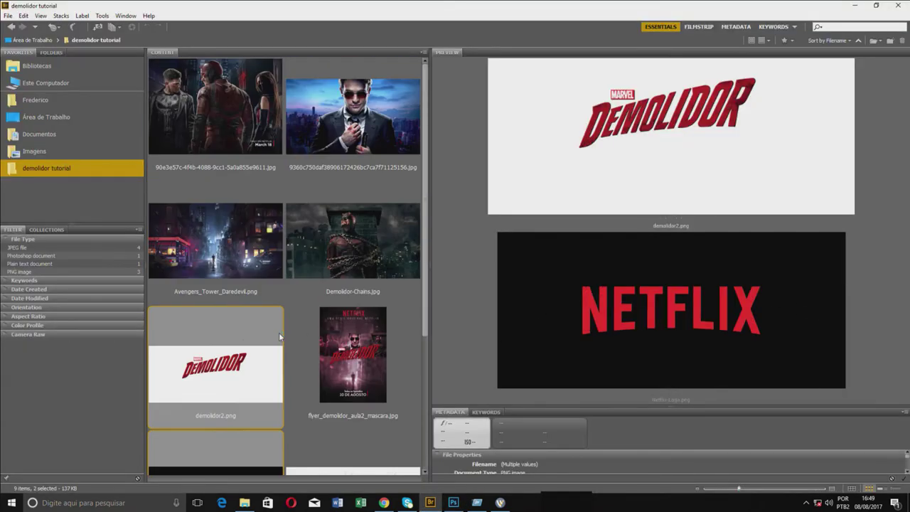
right_click(227, 353)
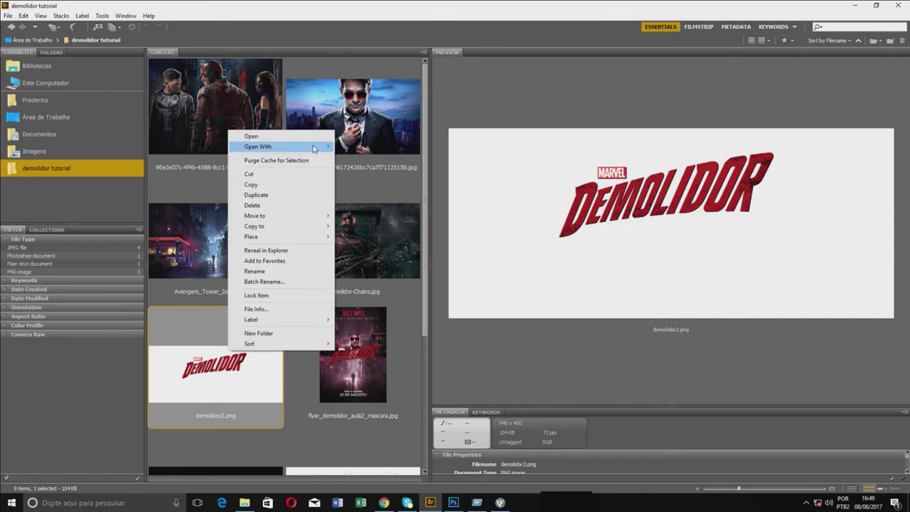
click(370, 157)
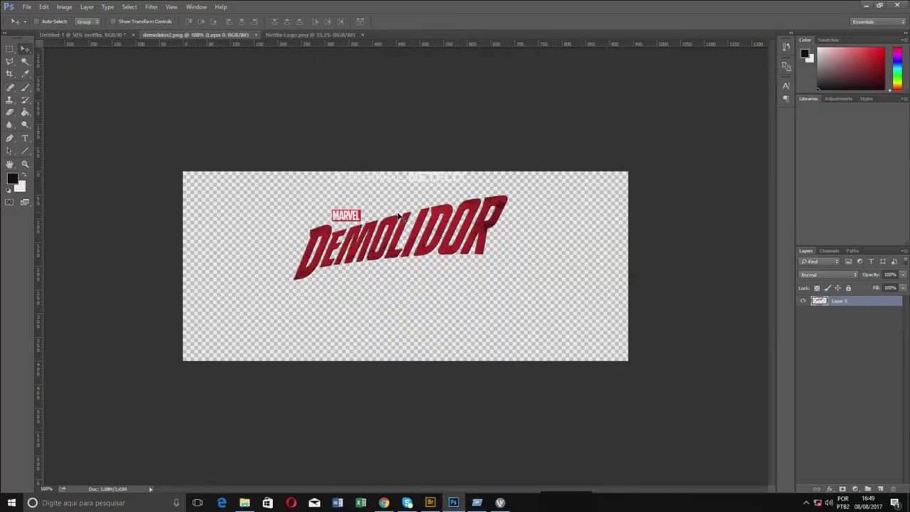
Copy the whole Demolidor logo, paste it into the poster, and move it over the middle.
key(ctrl+a)
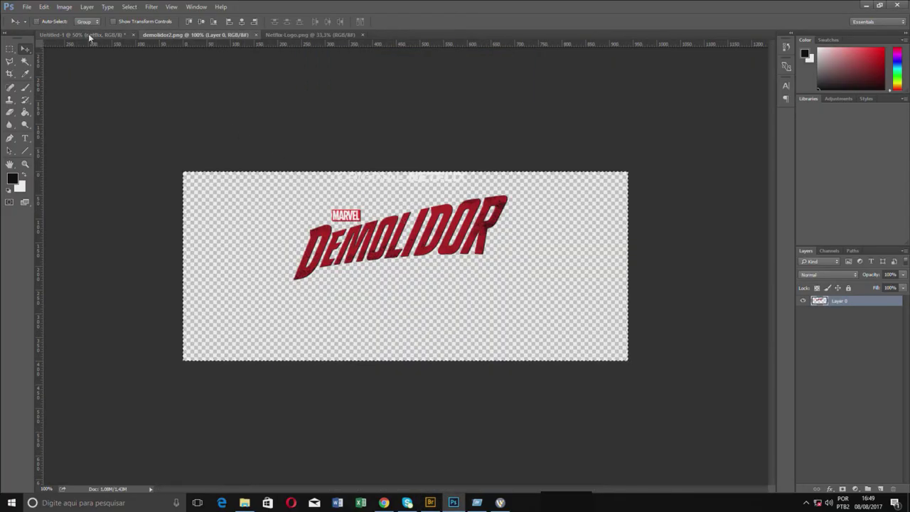
key(ctrl+c)
click(82, 35)
key(ctrl+v)
drag(398, 213, 411, 235)
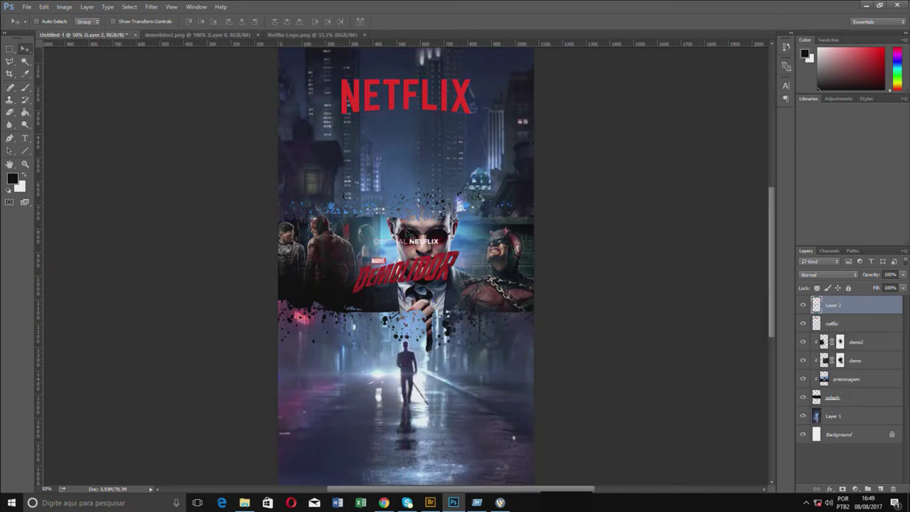
scroll(411, 235, down, 2)
Cut the ORIGINAL NETFLIX text onto its own layer and place it below the NETFLIX logo.
scroll(410, 235, left, 1)
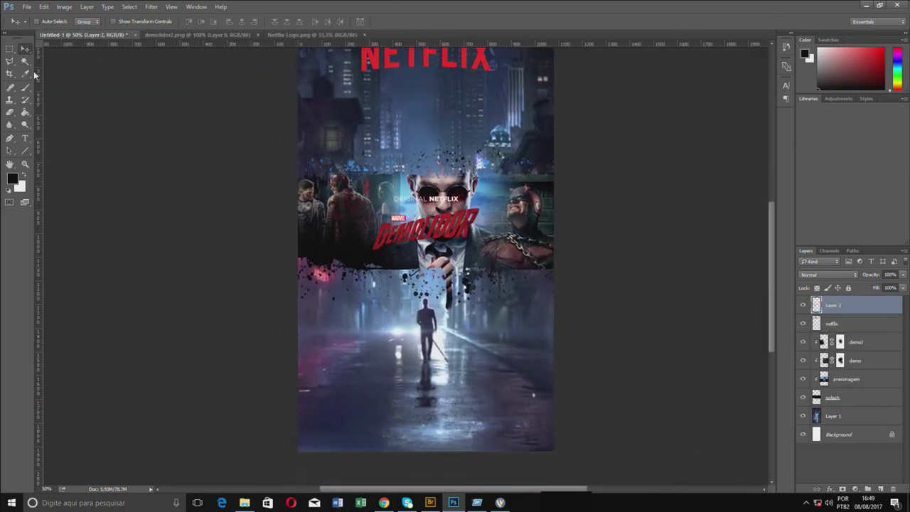
click(10, 49)
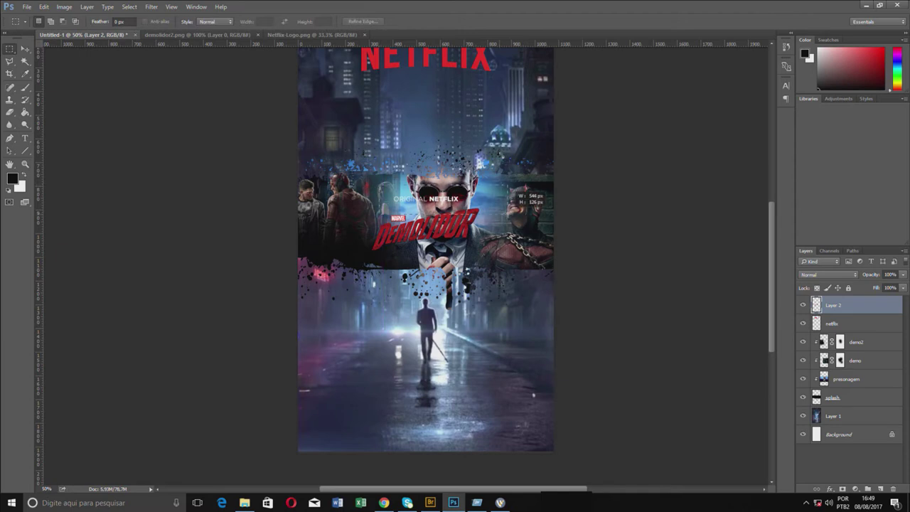
drag(379, 184, 497, 205)
key(ctrl+x)
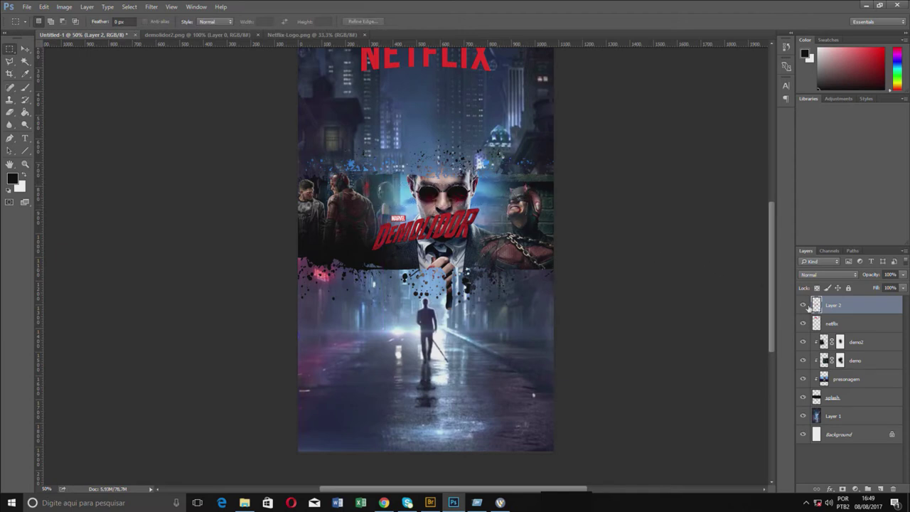
key(ctrl+v)
key(v)
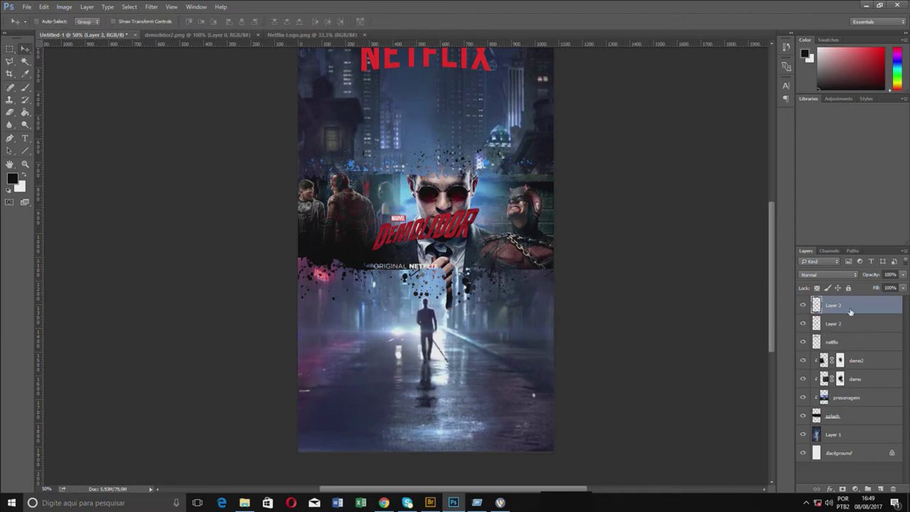
drag(428, 262, 452, 77)
Rename the new layer 'original netflix' and stack it below the netflix layer.
scroll(458, 171, up, 3)
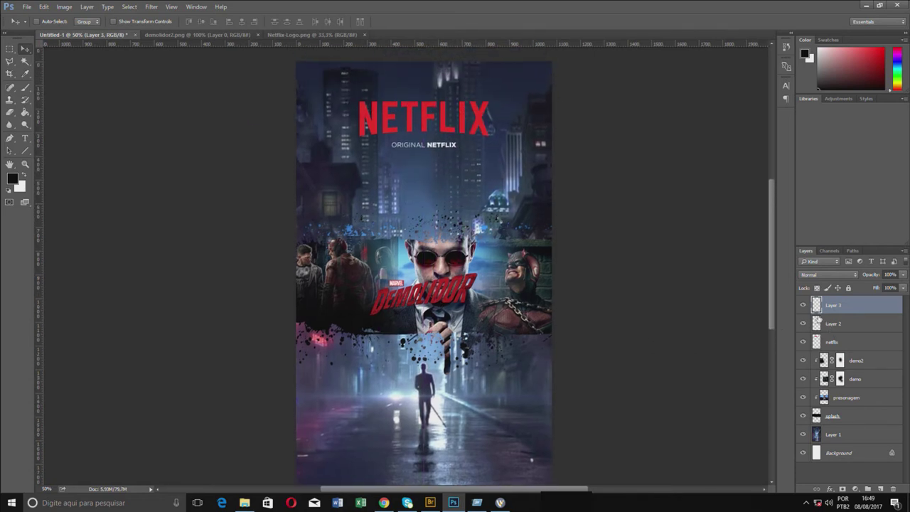
double_click(839, 306)
text(etfl)
text(ix)
key(Return)
drag(839, 313, 841, 348)
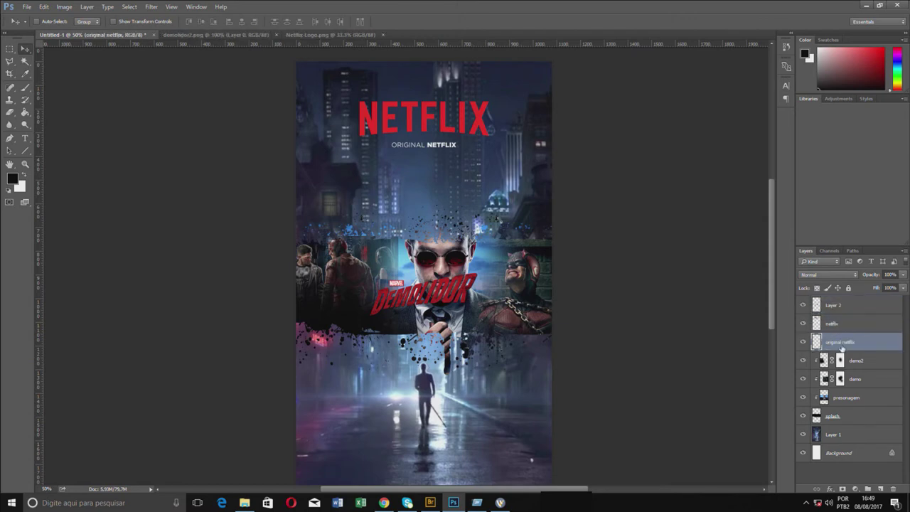
shift+click(842, 325)
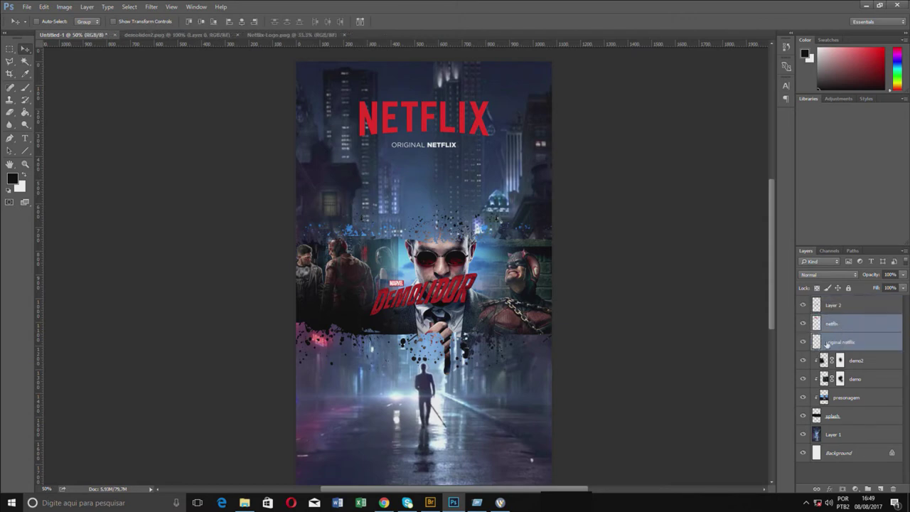
click(833, 308)
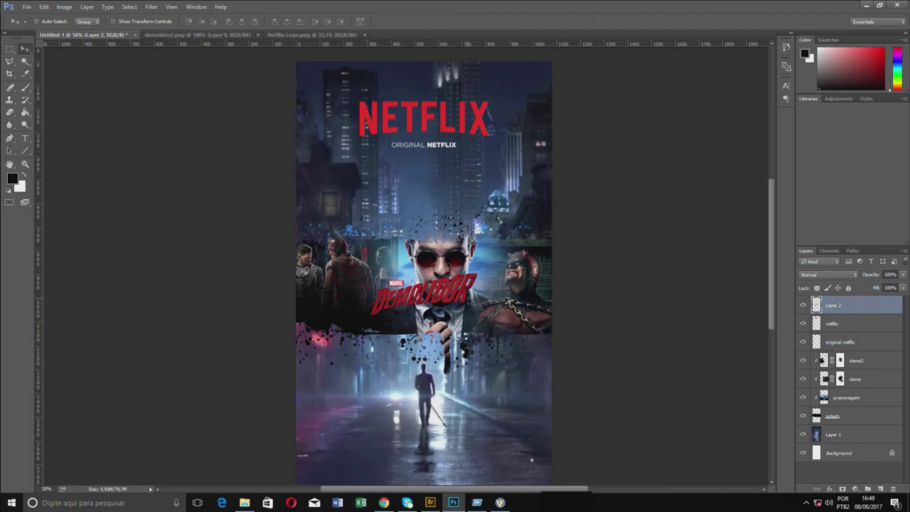
Scale the Demolidor logo to about 168% and move it below Daredevil's face.
key(ctrl+t)
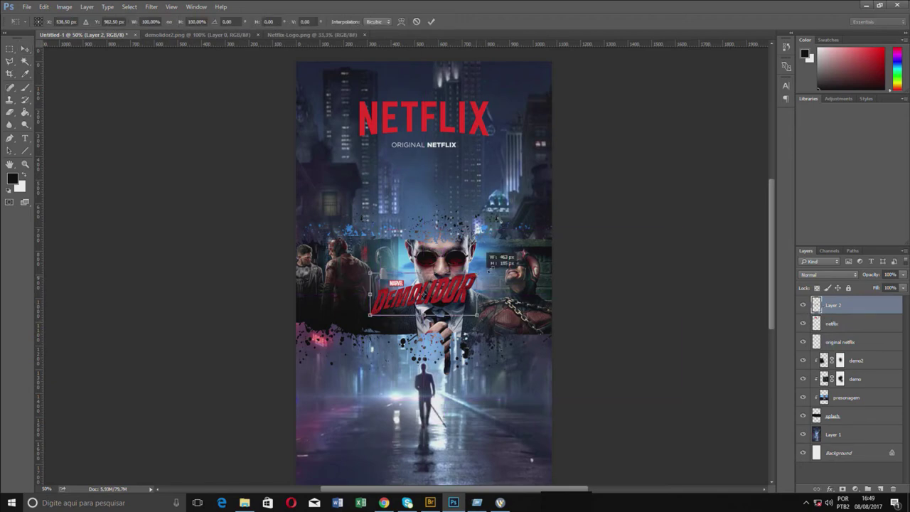
drag(478, 274, 580, 222)
drag(524, 260, 483, 320)
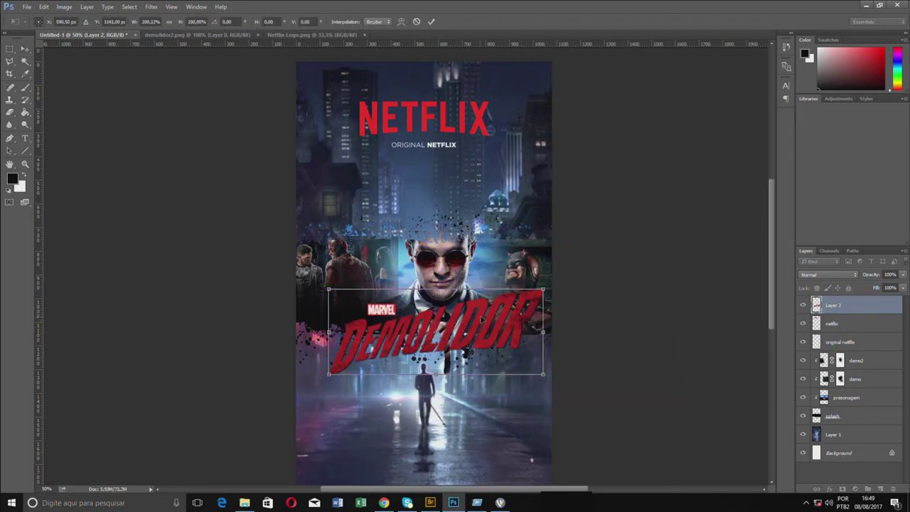
drag(542, 289, 524, 301)
key(Return)
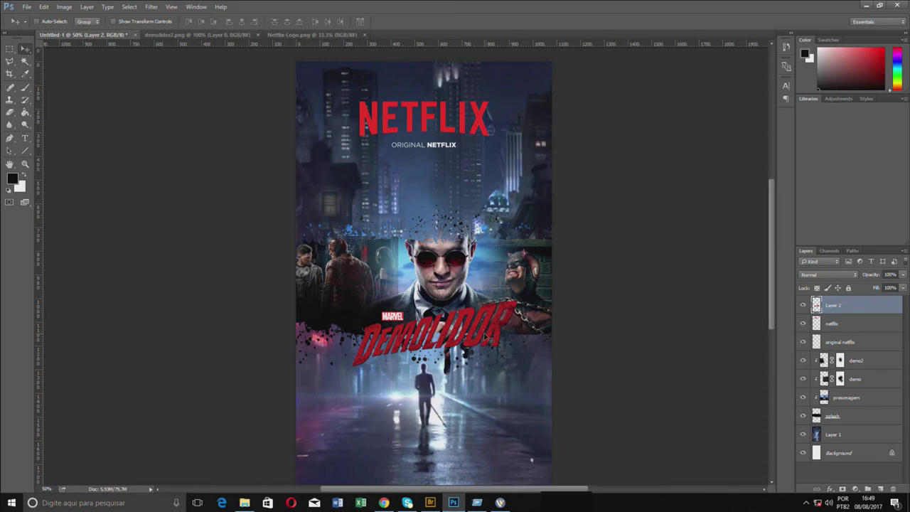
Rename the logo layer to 'demolidor logo'.
double_click(837, 306)
text(dem)
text(olidor log)
key(Return)
drag(476, 210, 444, 221)
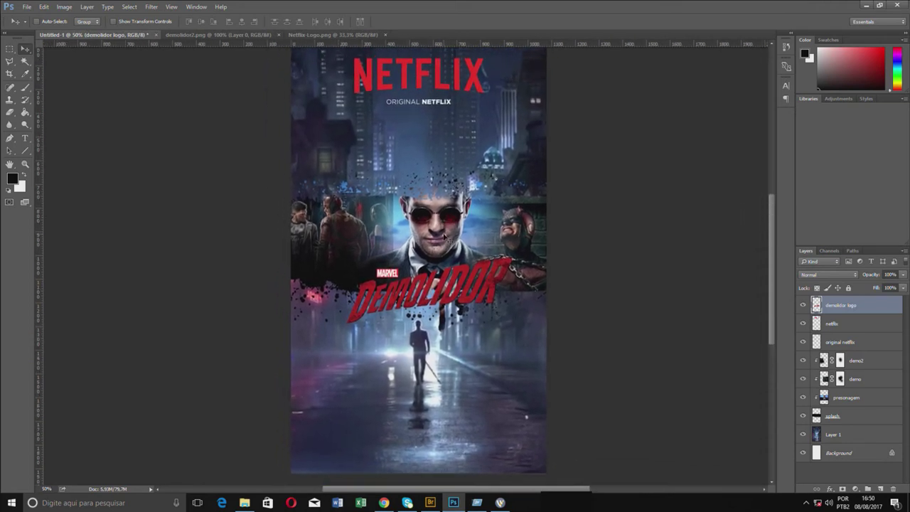
Open 'Texto para publicação' from Bridge in Notepad, select all its date text, and return to Photoshop.
key(alt+Tab)
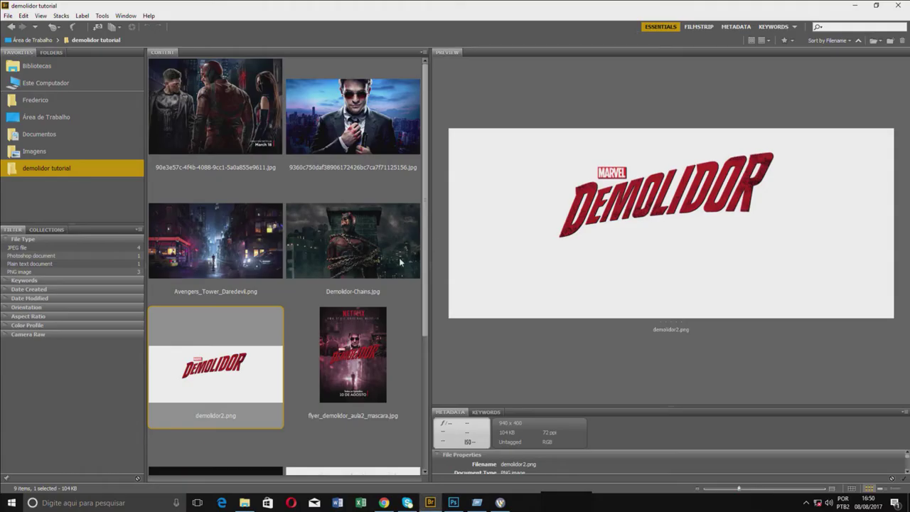
click(367, 340)
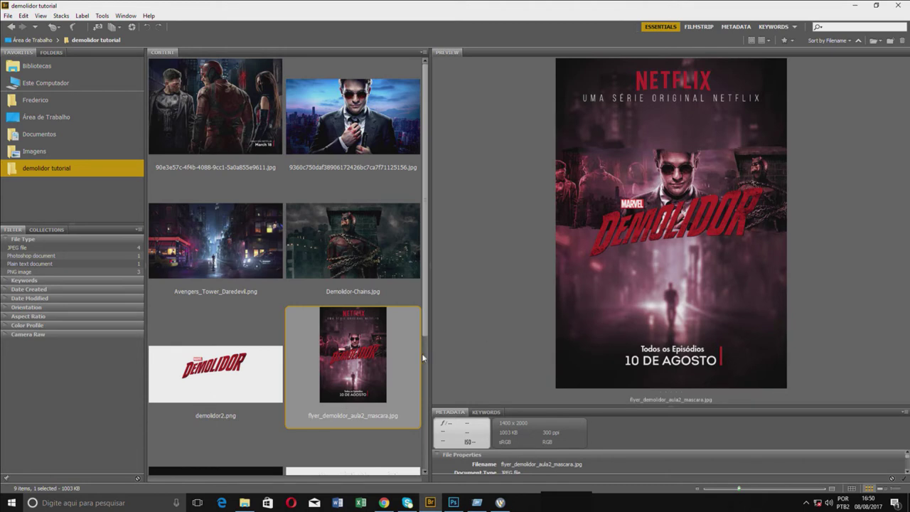
scroll(355, 356, down, 3)
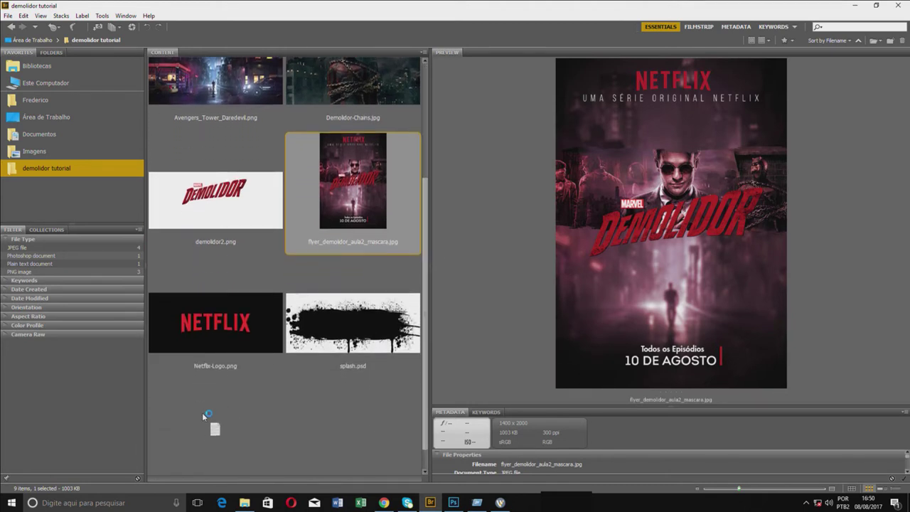
click(215, 428)
right_click(215, 428)
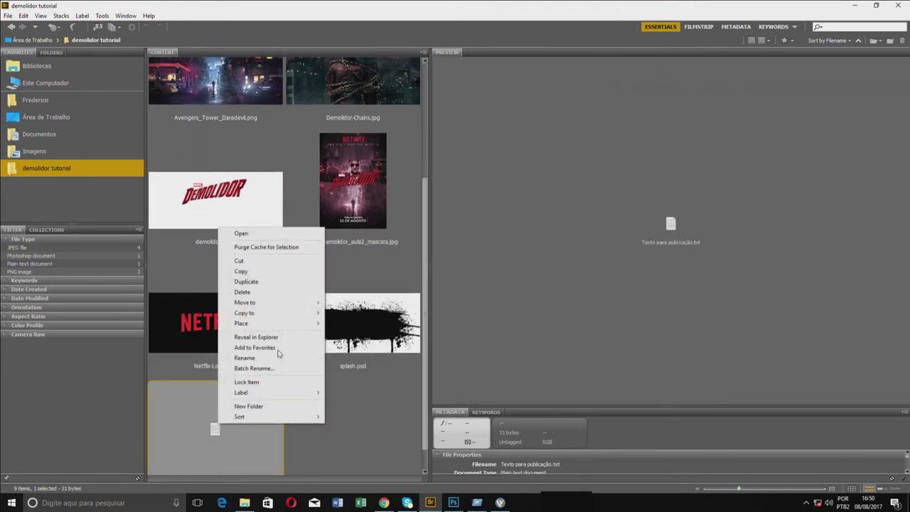
click(284, 337)
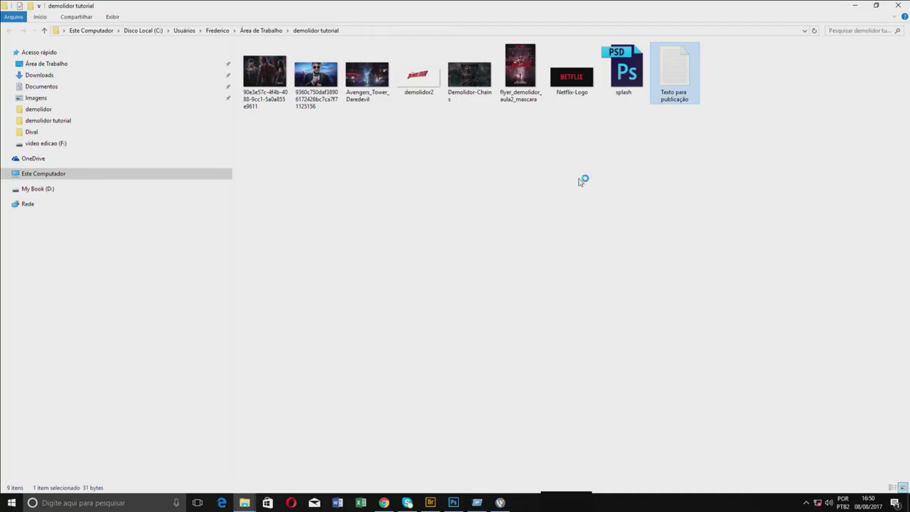
key(Return)
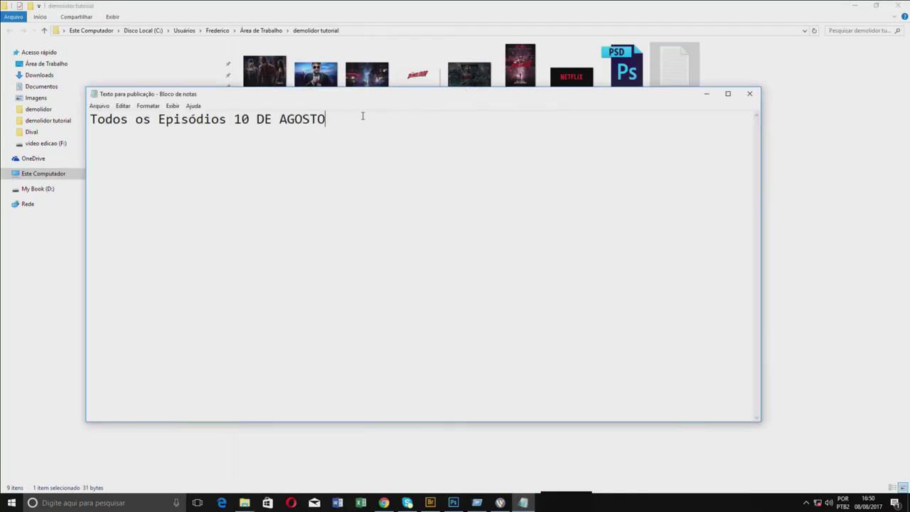
key(ctrl+a)
key(alt+Tab)
key(alt+Tab)
key(alt+Tab)
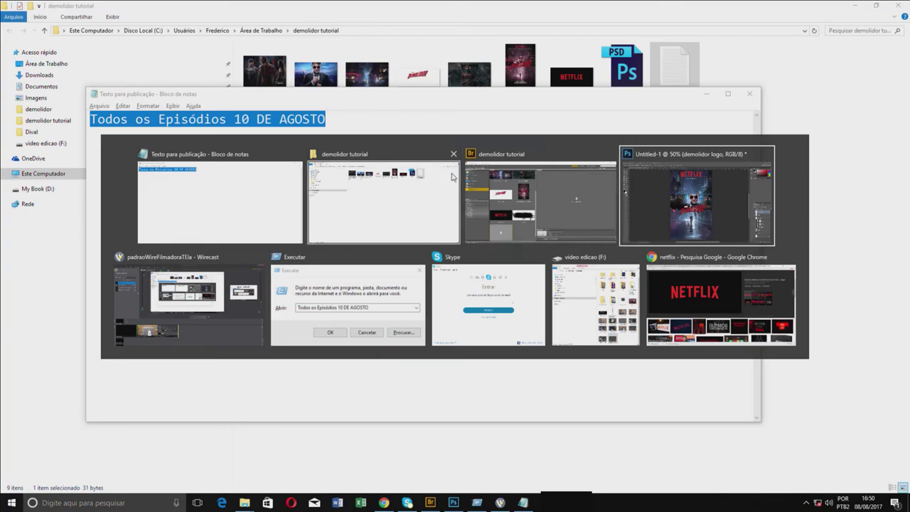
click(25, 138)
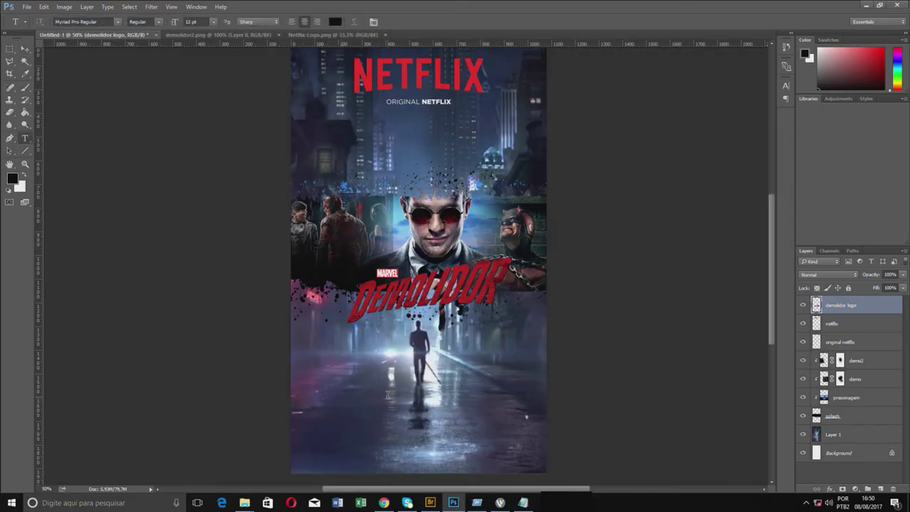
Add the date text low on the poster in white (ffffff) and commit it.
click(388, 394)
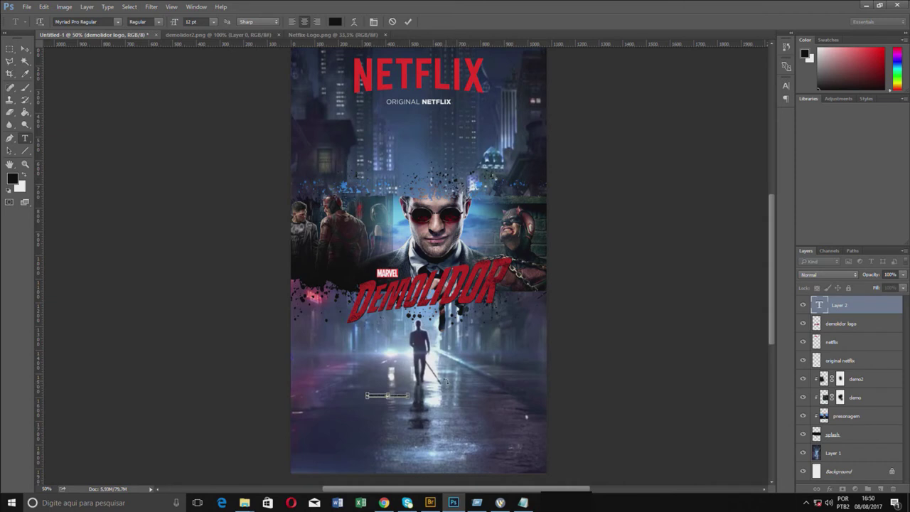
click(335, 23)
text(ffffff)
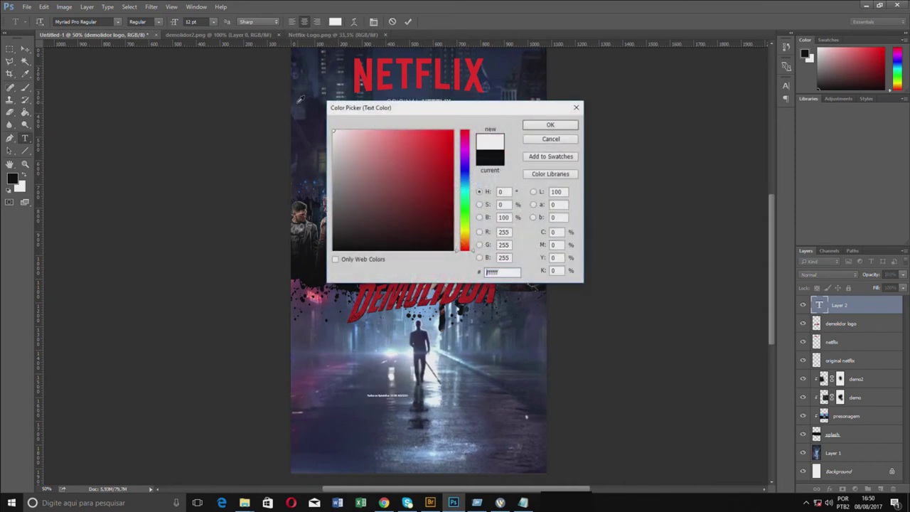
click(527, 127)
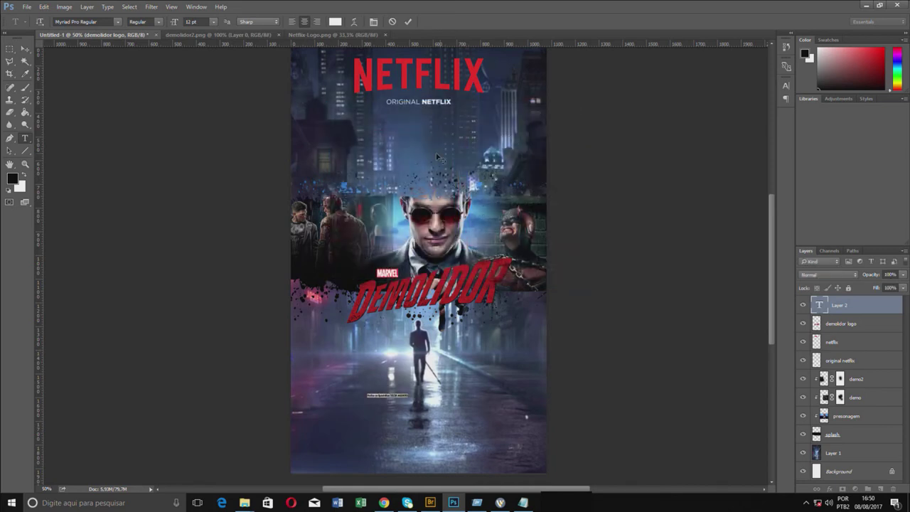
click(407, 22)
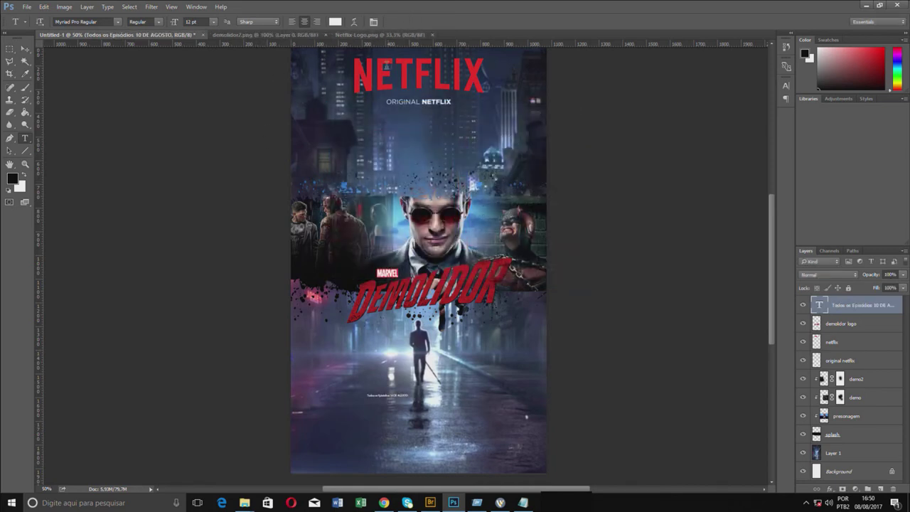
key(ctrl+t)
Scale the date text much larger and break '10 DE AGOSTO' onto a second line.
drag(409, 392, 590, 342)
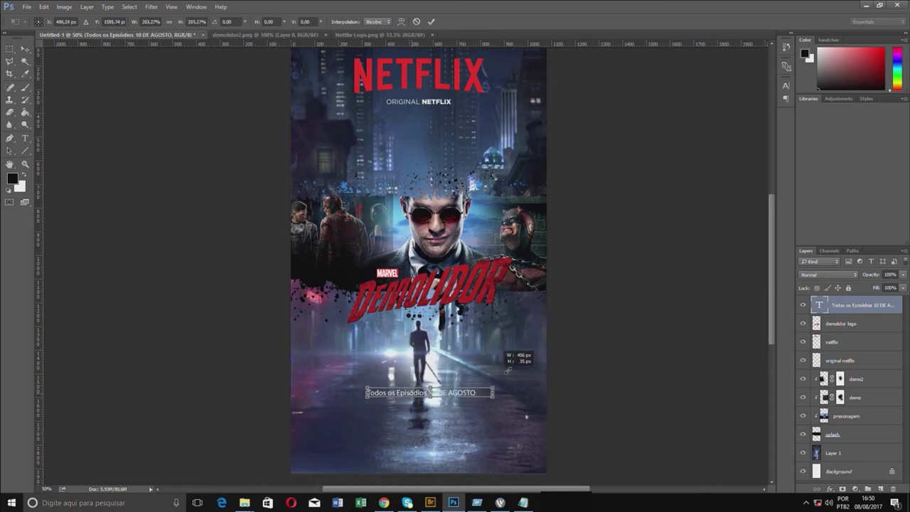
key(Return)
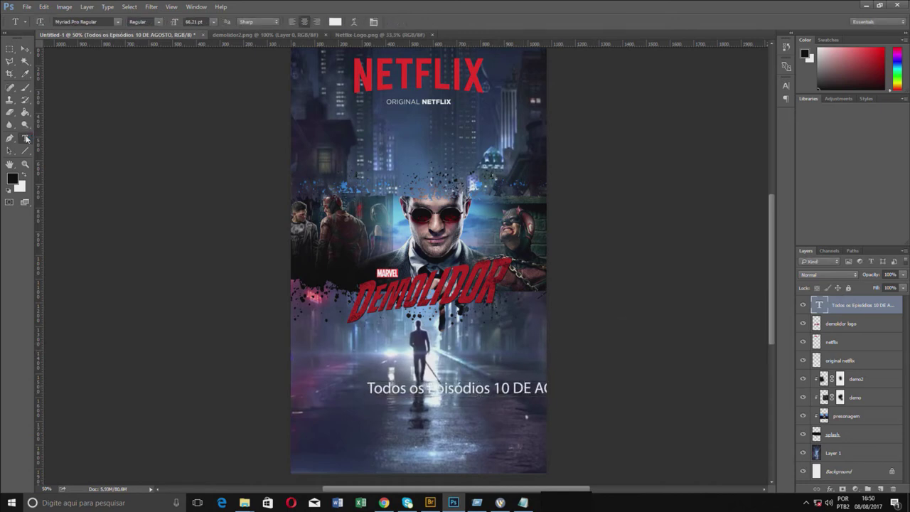
click(491, 388)
key(Return)
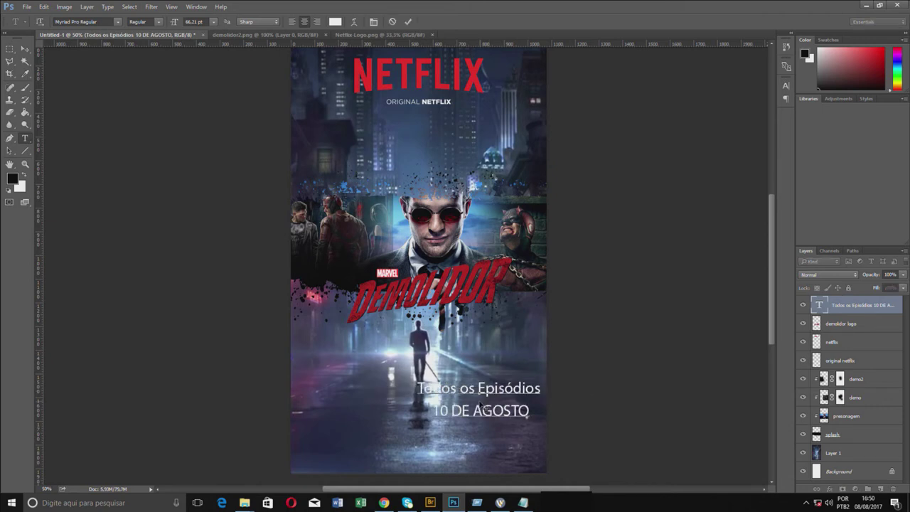
Centre-align the date paragraph and move the text to the poster's horizontal centre.
key(ctrl+a)
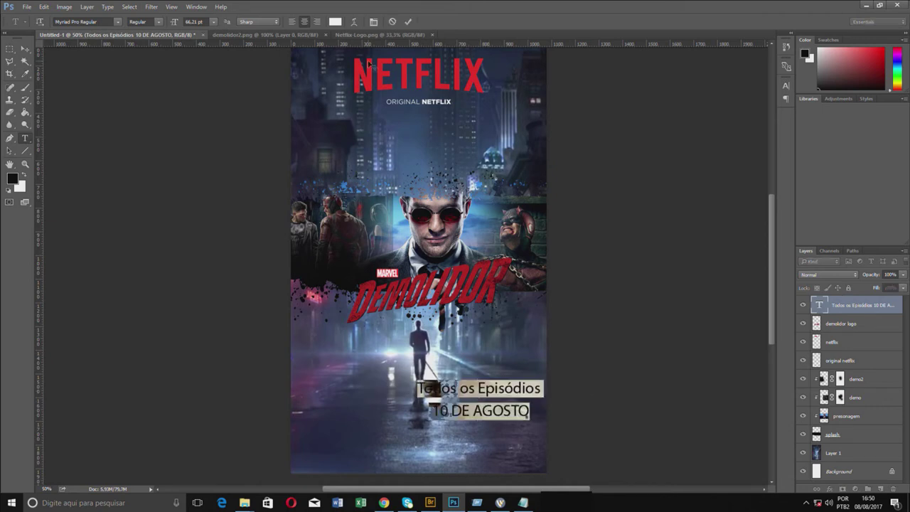
click(373, 22)
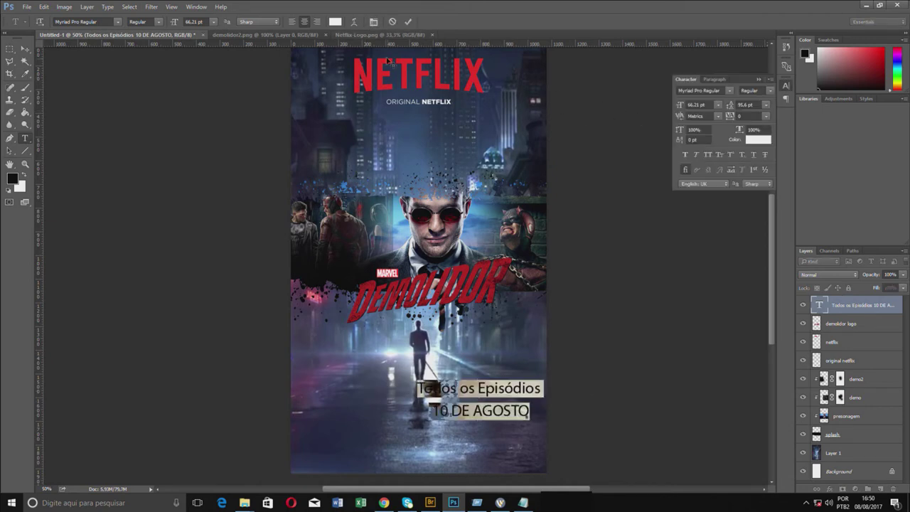
click(715, 79)
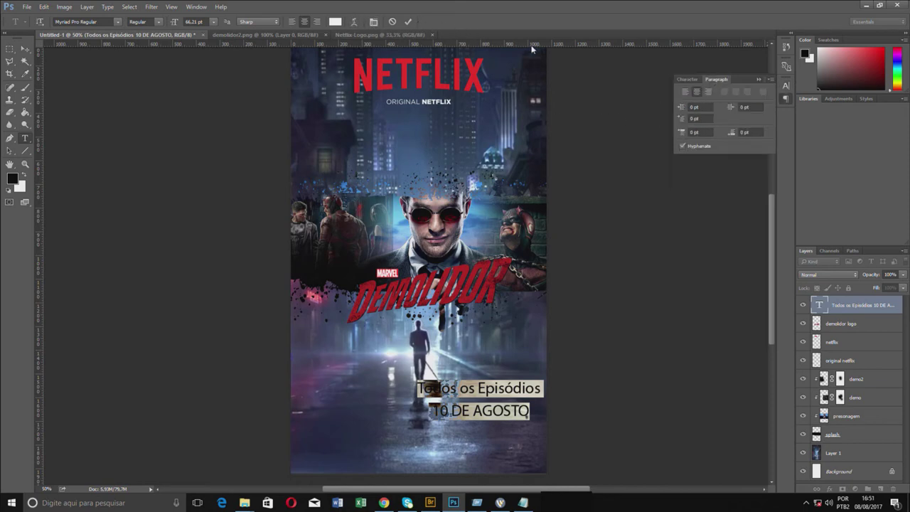
drag(690, 76, 566, 76)
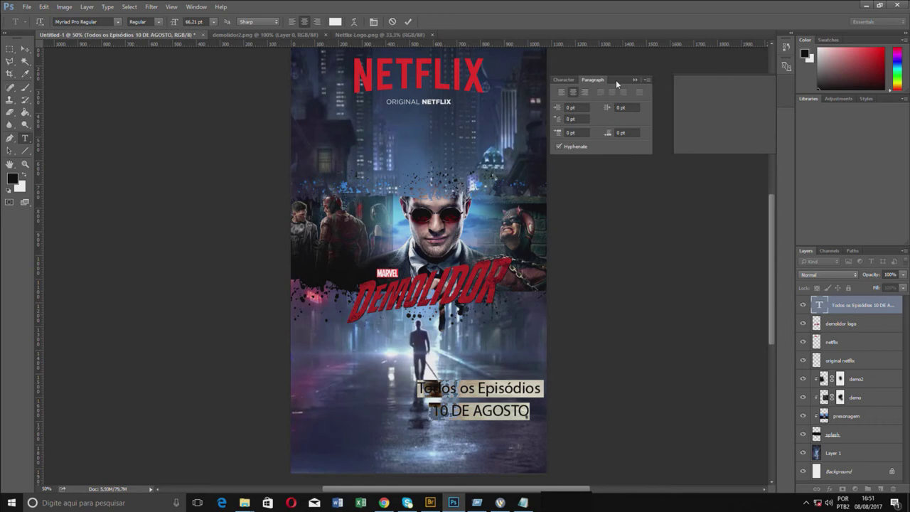
click(565, 80)
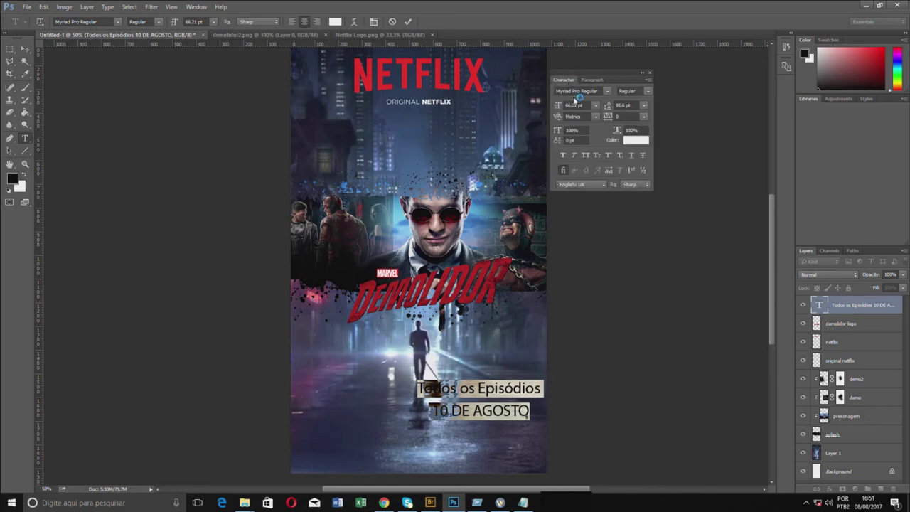
click(408, 22)
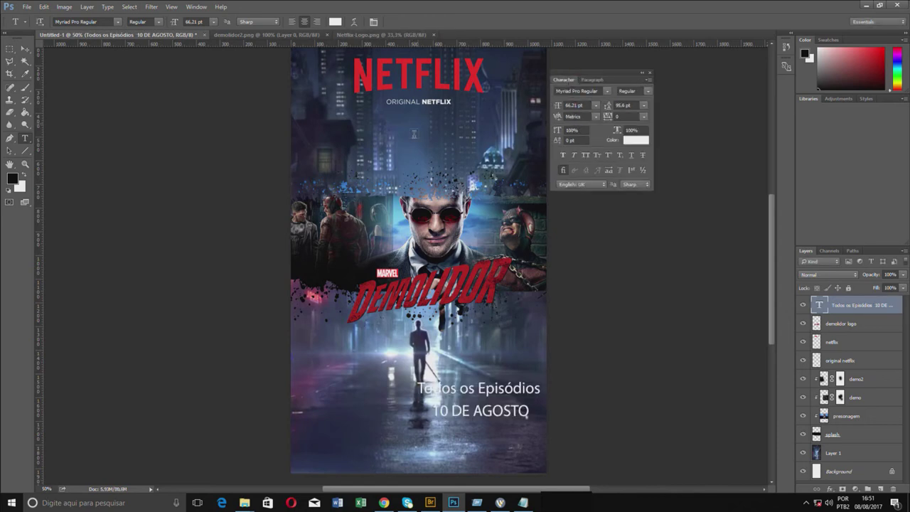
click(25, 49)
drag(501, 405, 444, 404)
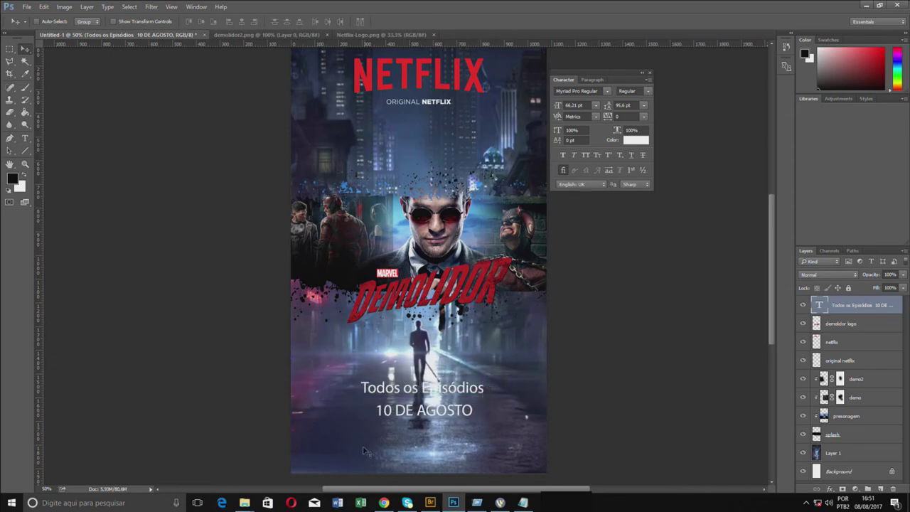
Select the 'Todos os Episódios' line and set its font size to 40 pt.
key(t)
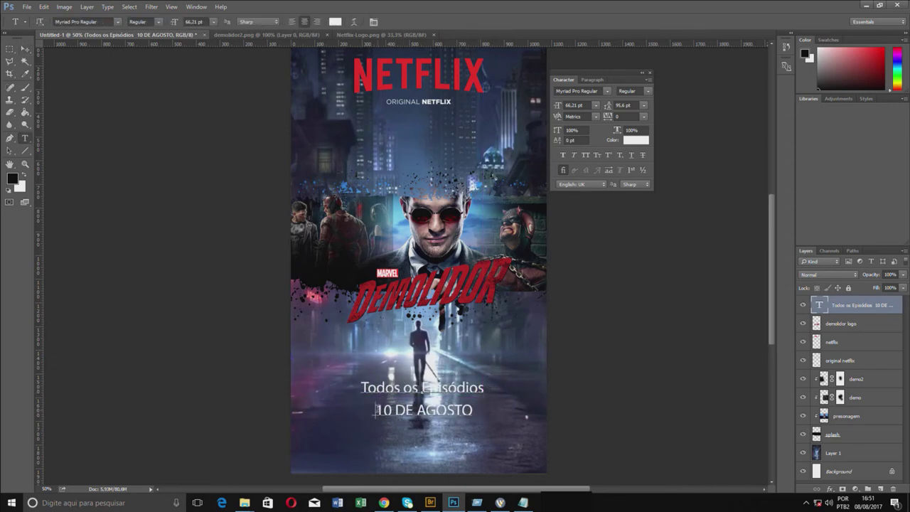
key(alt+Tab)
key(Tab)
key(Tab)
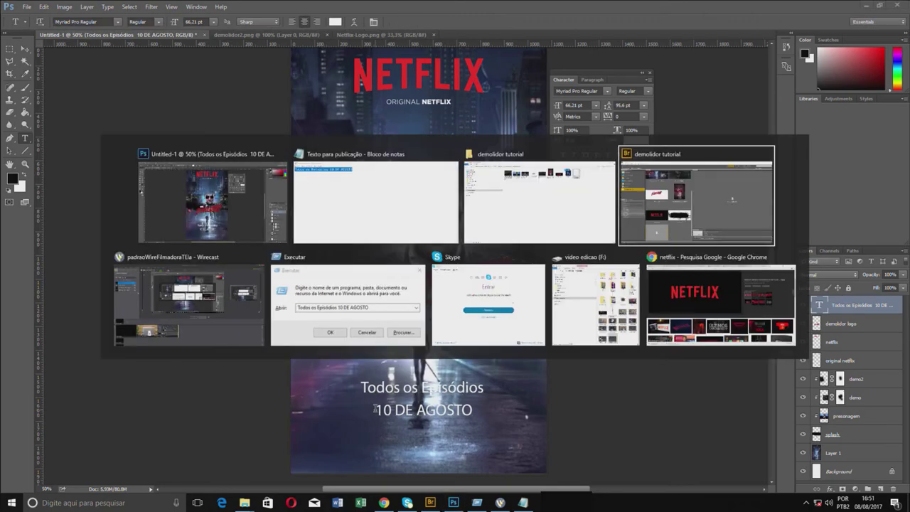
key(alt+Tab)
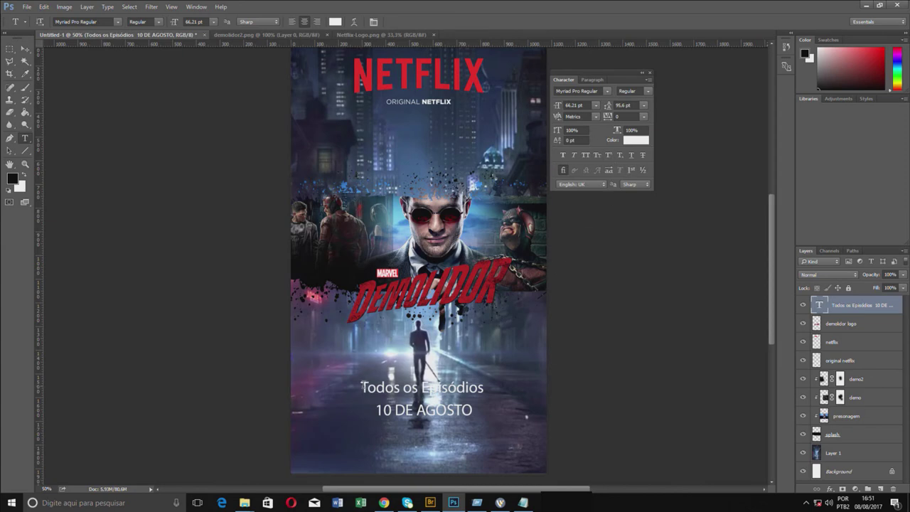
mouse_move(362, 387)
mouse_down()
mouse_move(470, 388)
mouse_move(350, 382)
mouse_up()
click(477, 389)
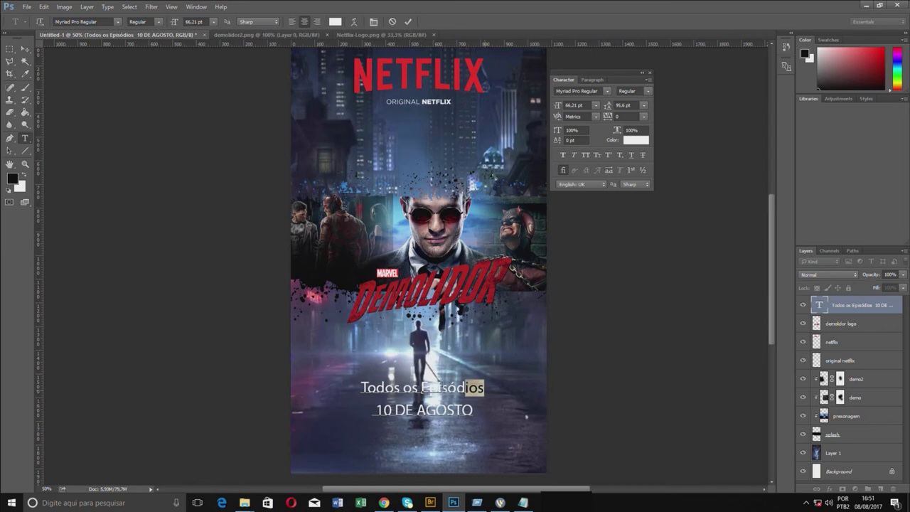
click(574, 105)
text(40)
key(Return)
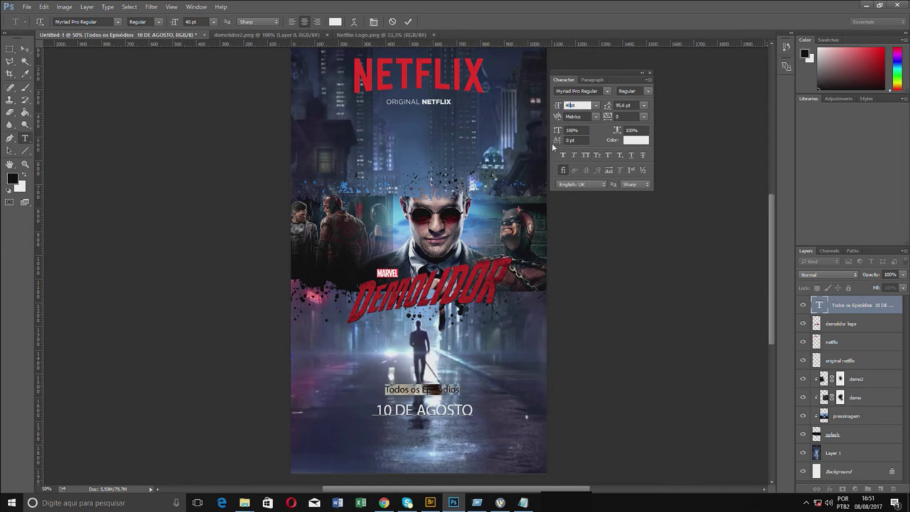
Tighten the date text's line spacing to 78 pt leading.
click(624, 105)
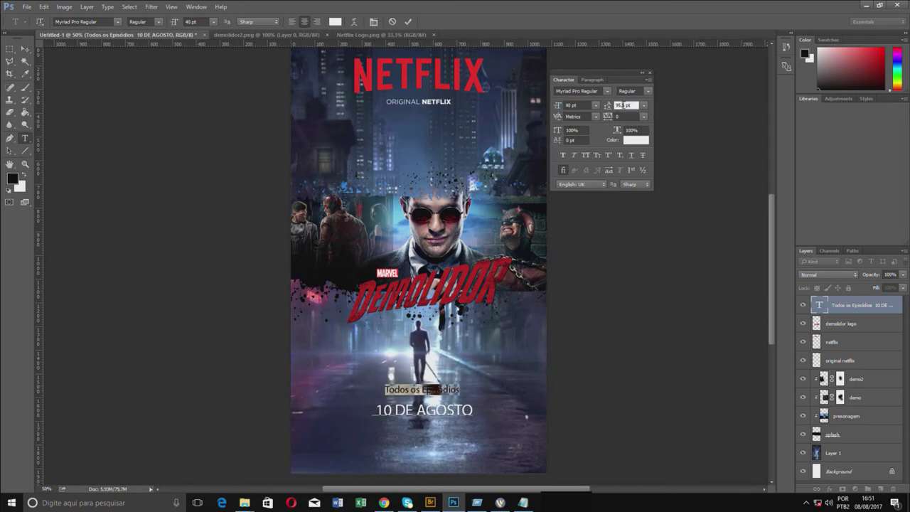
key(Return)
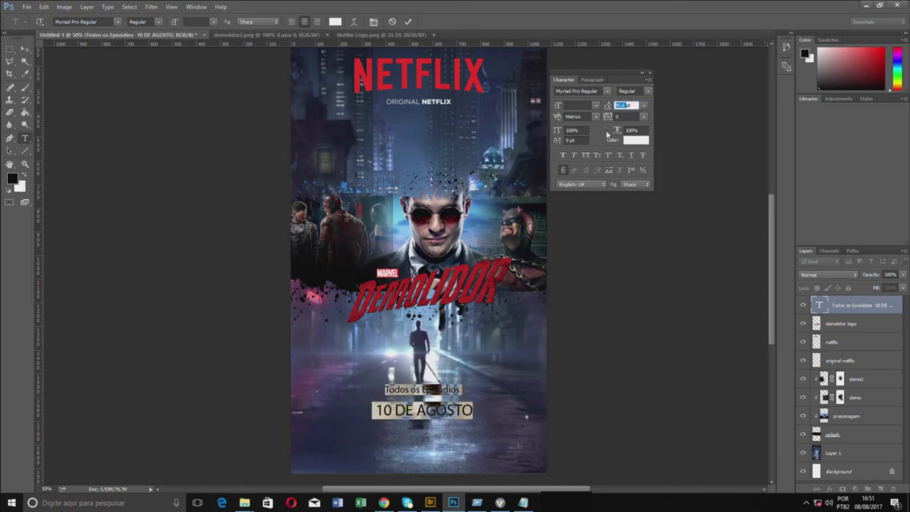
text(78)
key(Return)
key(Return)
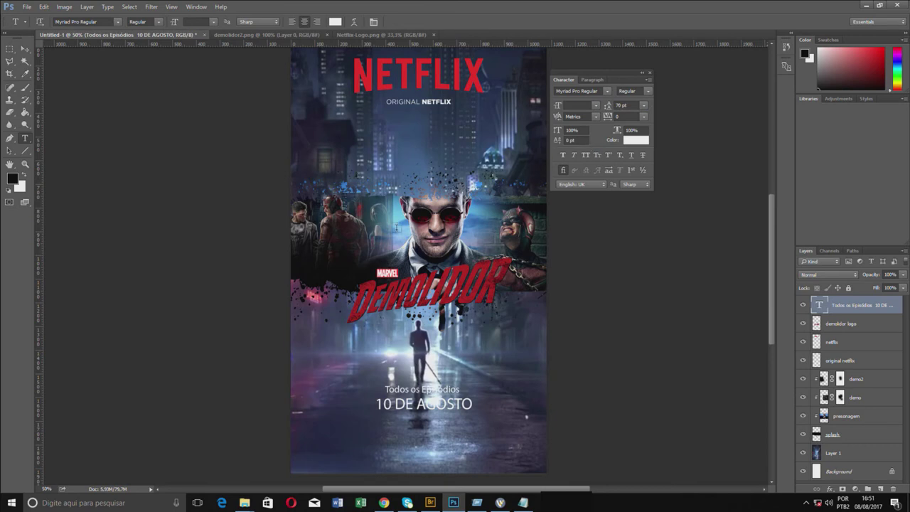
Enlarge the date block and move it down near the poster's bottom.
click(25, 49)
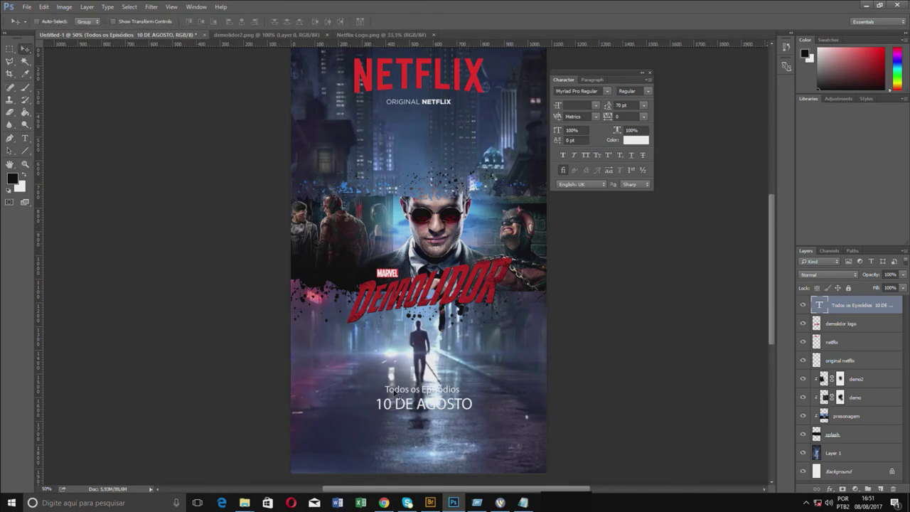
mouse_move(423, 395)
mouse_down()
mouse_move(423, 420)
mouse_move(501, 396)
mouse_move(462, 412)
mouse_move(446, 434)
mouse_move(454, 437)
mouse_up()
key(ctrl+t)
key(Return)
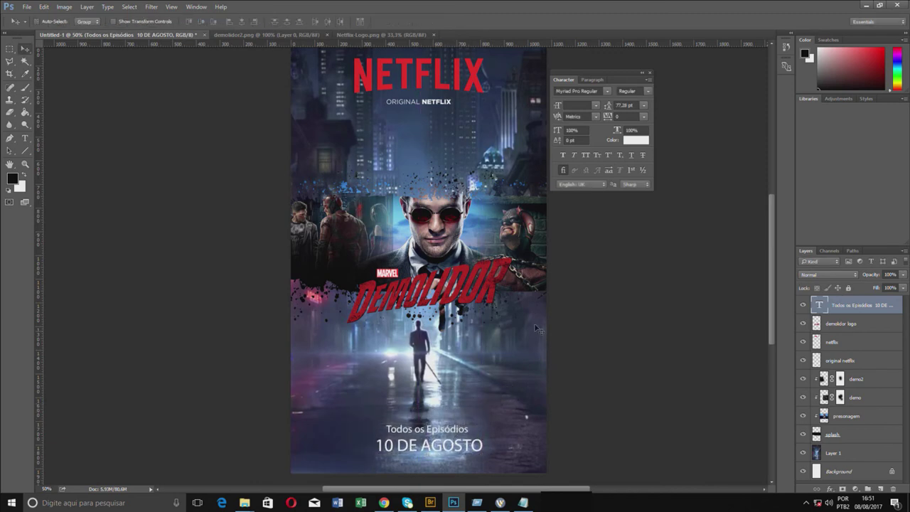
mouse_move(537, 328)
mouse_down()
mouse_move(501, 282)
mouse_move(505, 269)
mouse_up()
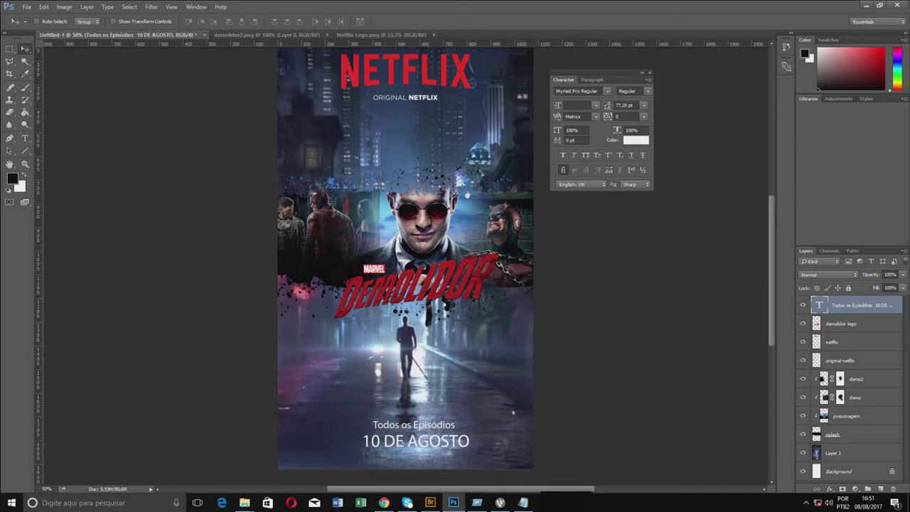
Align the Netflix logos, date text, Demolidor logo and Background on their horizontal centres.
click(838, 342)
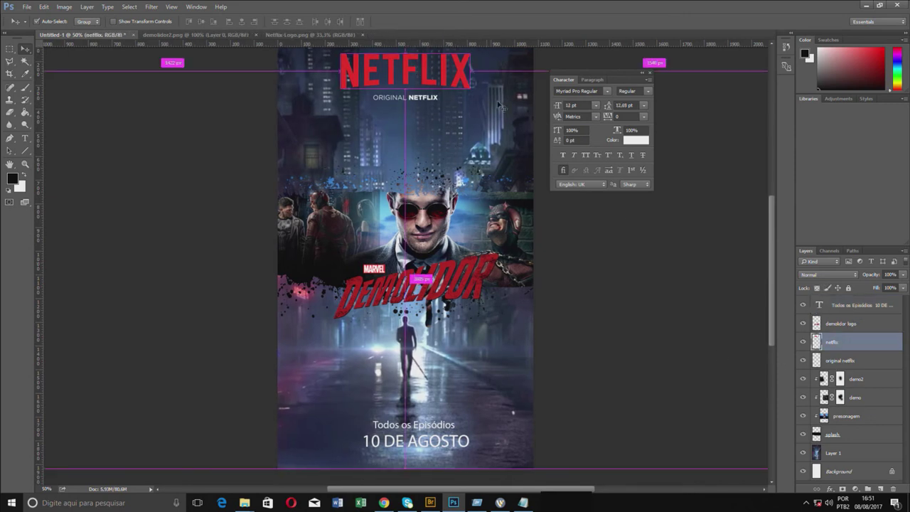
ctrl+click(833, 362)
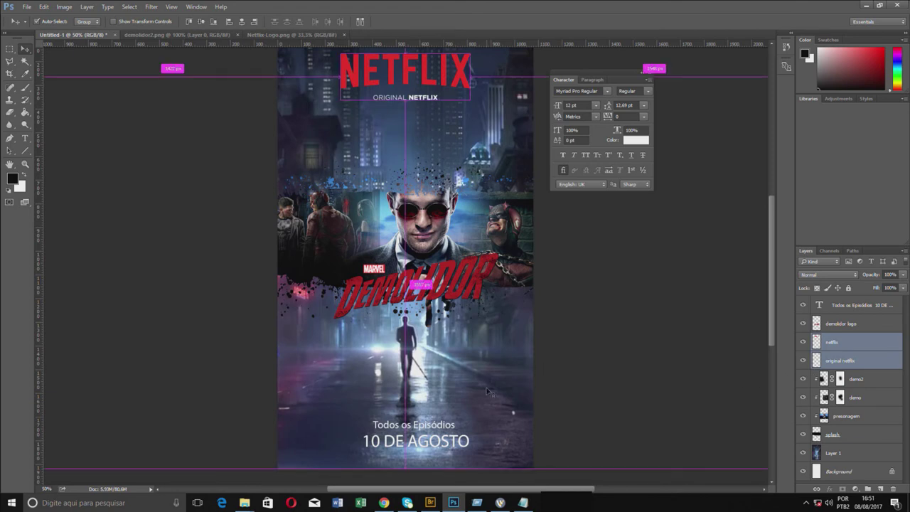
ctrl+click(858, 305)
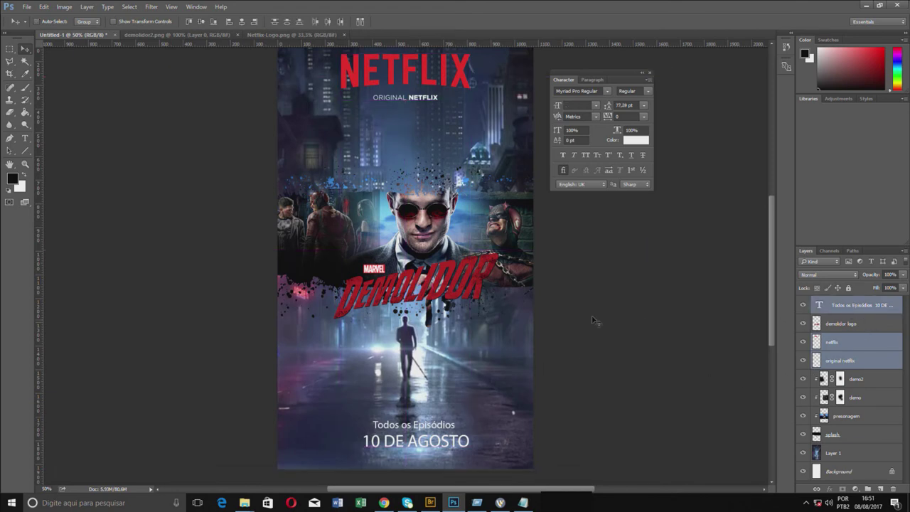
scroll(405, 256, down, 1)
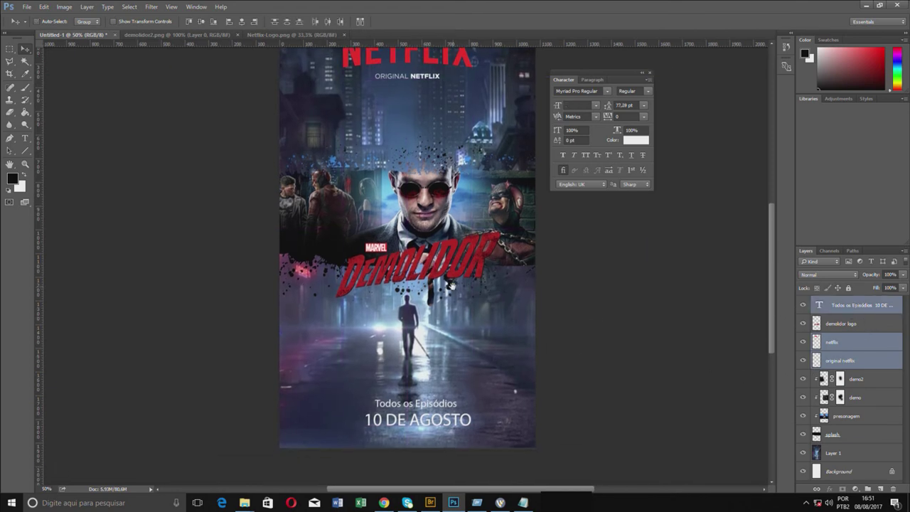
ctrl+click(838, 326)
ctrl+click(848, 476)
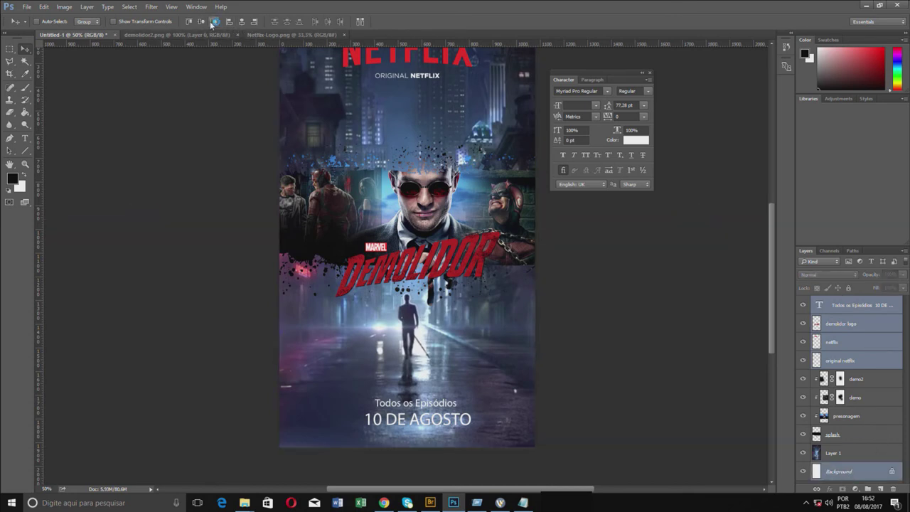
click(241, 22)
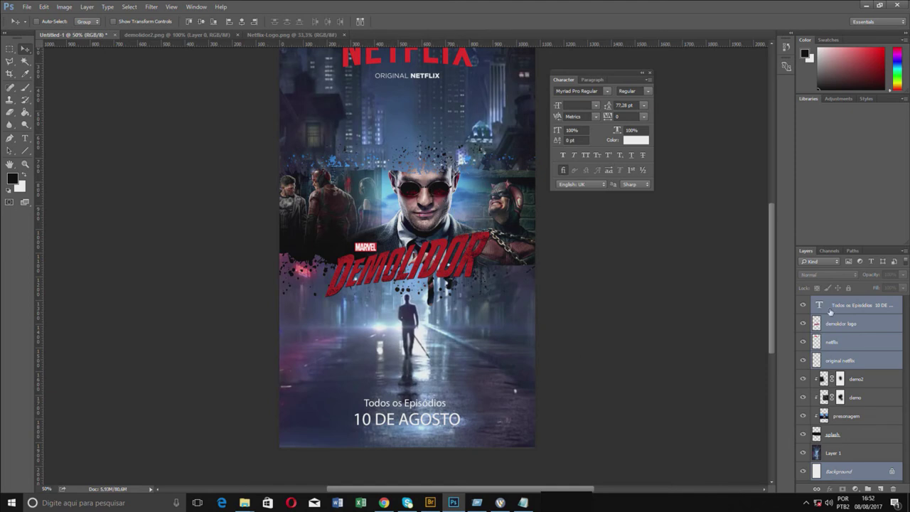
drag(387, 325, 385, 273)
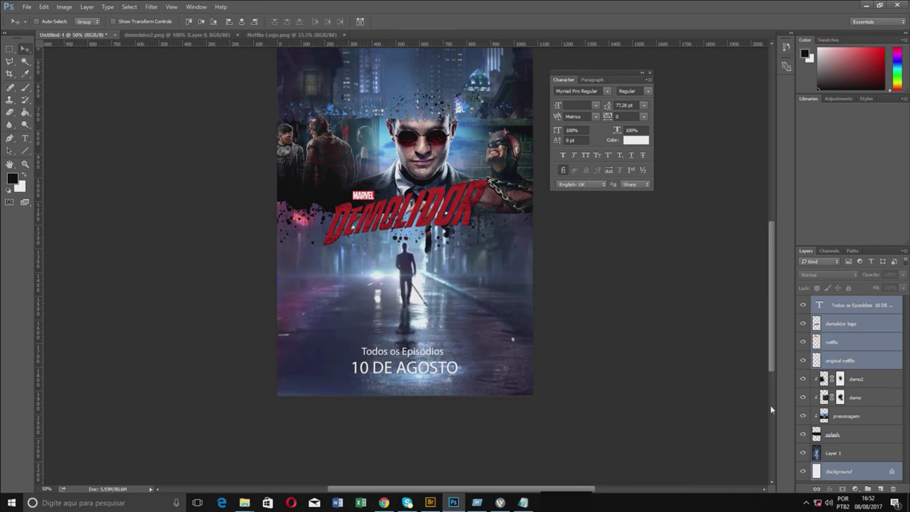
click(856, 327)
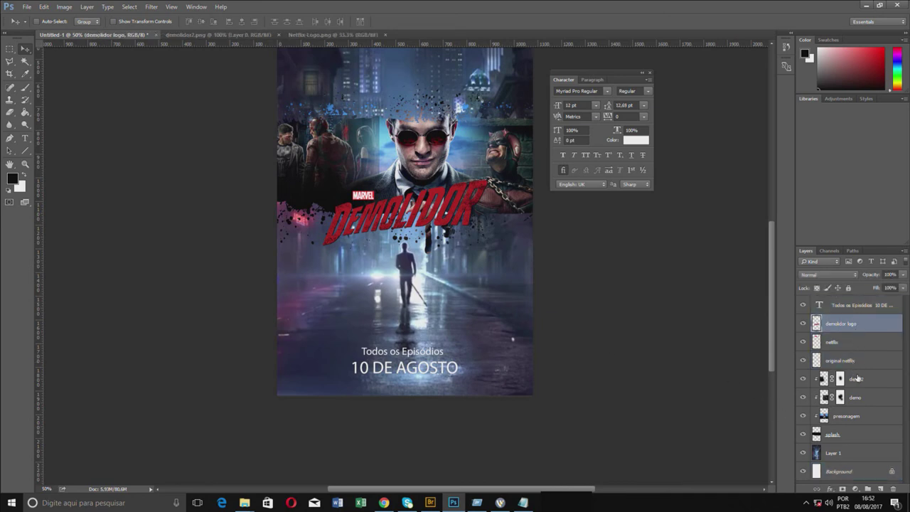
Add a new layer above demo2 and name it vinhete.
click(858, 378)
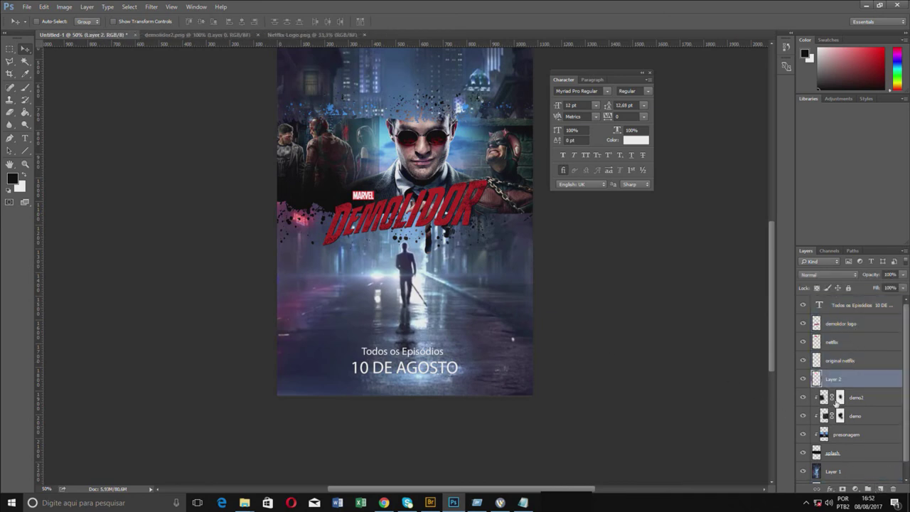
click(880, 489)
double_click(833, 378)
text(vinh)
text(et)
key(Return)
Fill the vinhete layer solid black with the Paint Bucket and zoom out.
drag(390, 157, 393, 227)
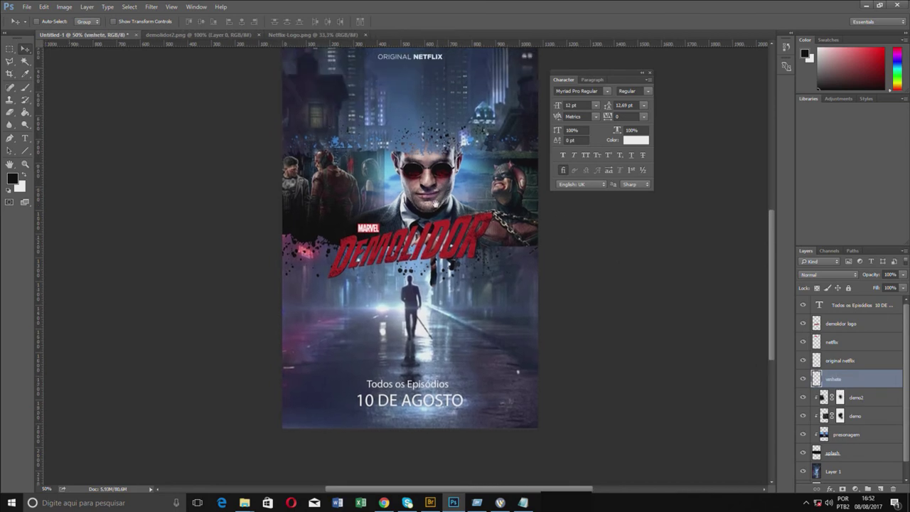
drag(25, 112, 63, 120)
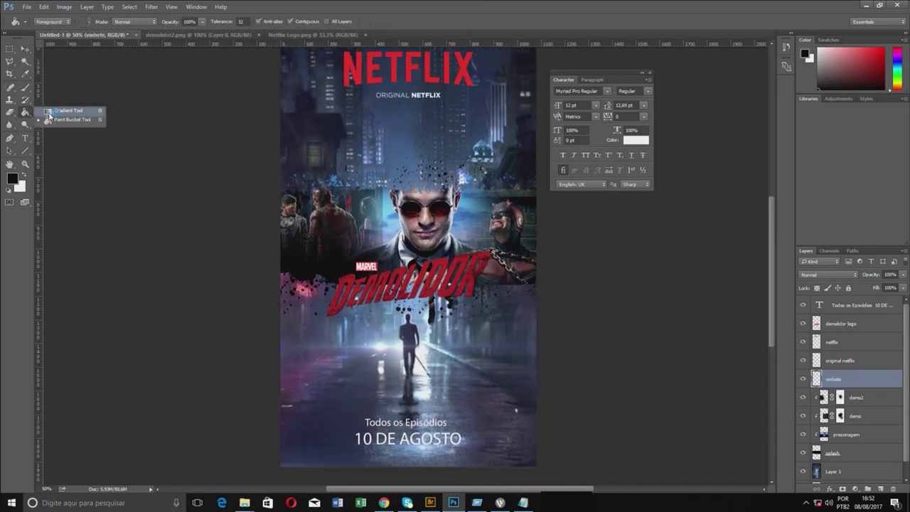
click(384, 197)
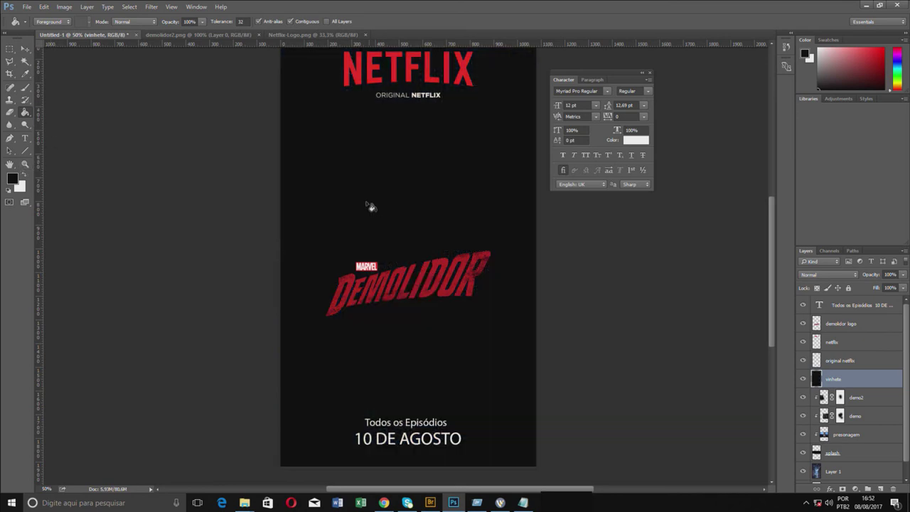
drag(382, 158, 365, 187)
key(ctrl+minus)
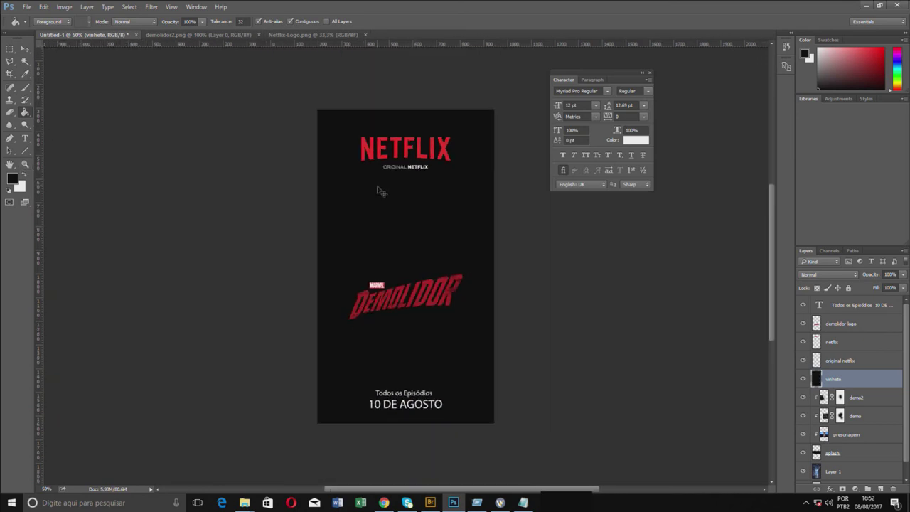
Cut a trial feathered oval from vinhete with the Elliptical Marquee, then undo it.
click(11, 53)
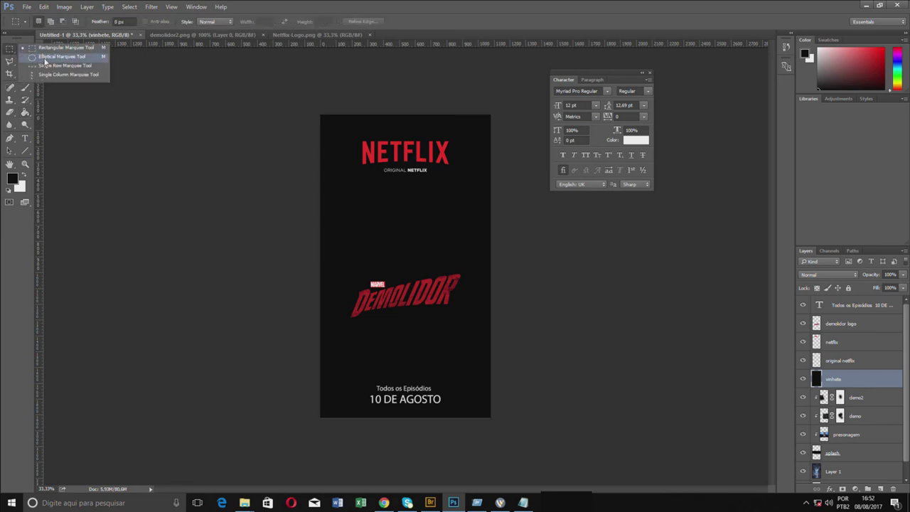
click(45, 60)
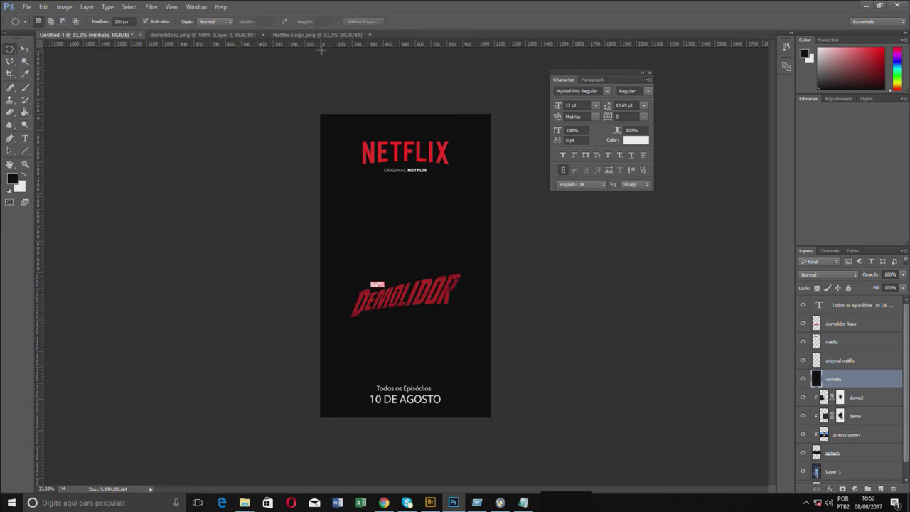
drag(322, 54, 363, 55)
key(Return)
double_click(117, 22)
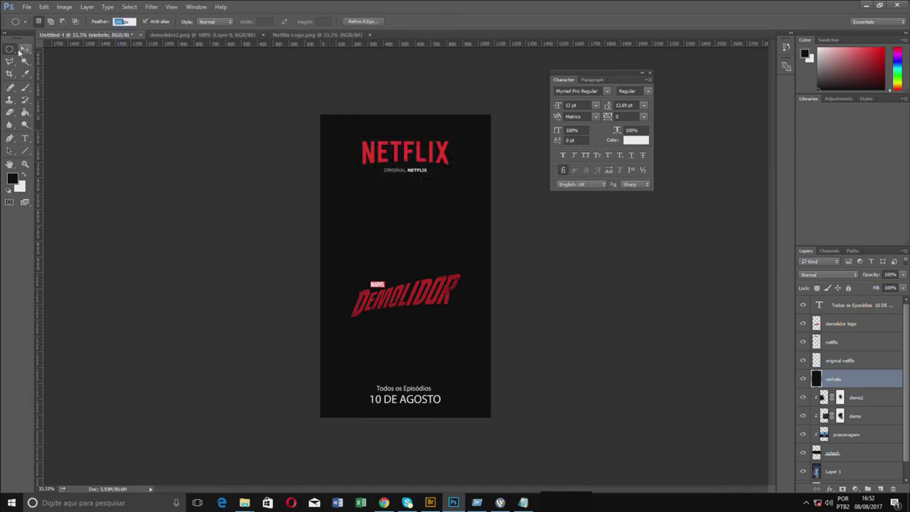
mouse_move(321, 116)
mouse_down()
mouse_move(490, 402)
mouse_move(483, 397)
mouse_up()
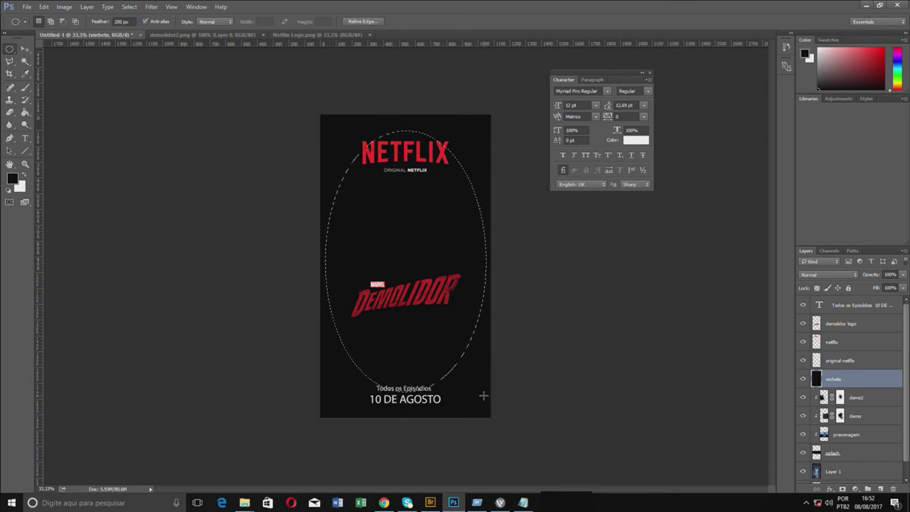
key(Delete)
key(ctrl+d)
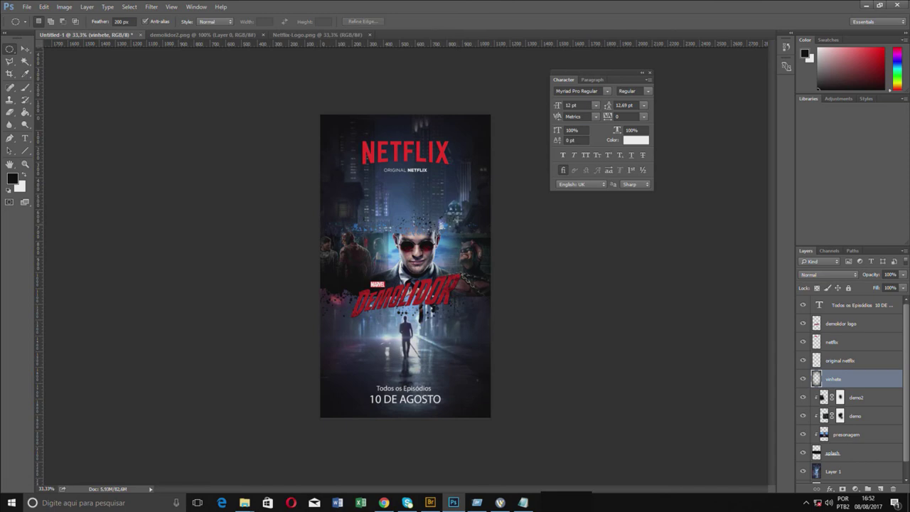
key(ctrl+alt+z)
key(ctrl+alt+z)
key(ctrl+alt+z)
Test oval cuts with 0 px and 20 px feather, undoing each.
click(116, 22)
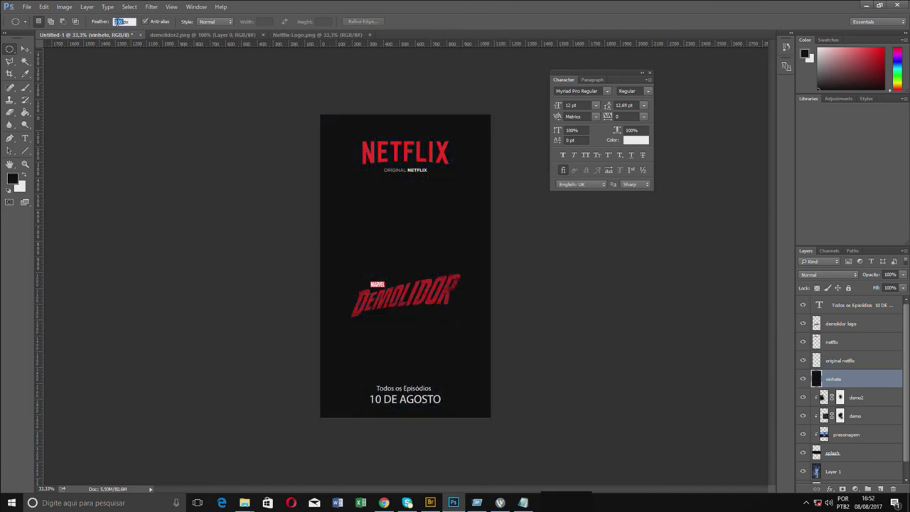
text(0)
drag(337, 123, 461, 387)
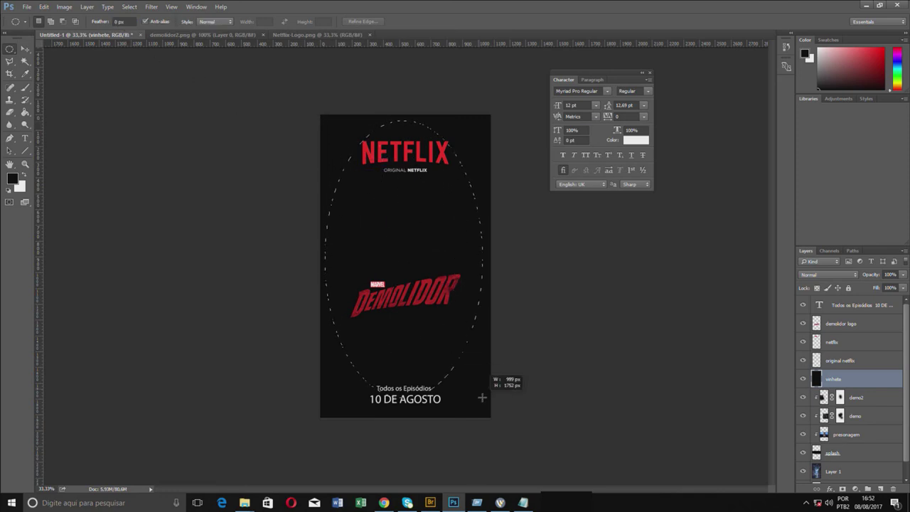
key(Delete)
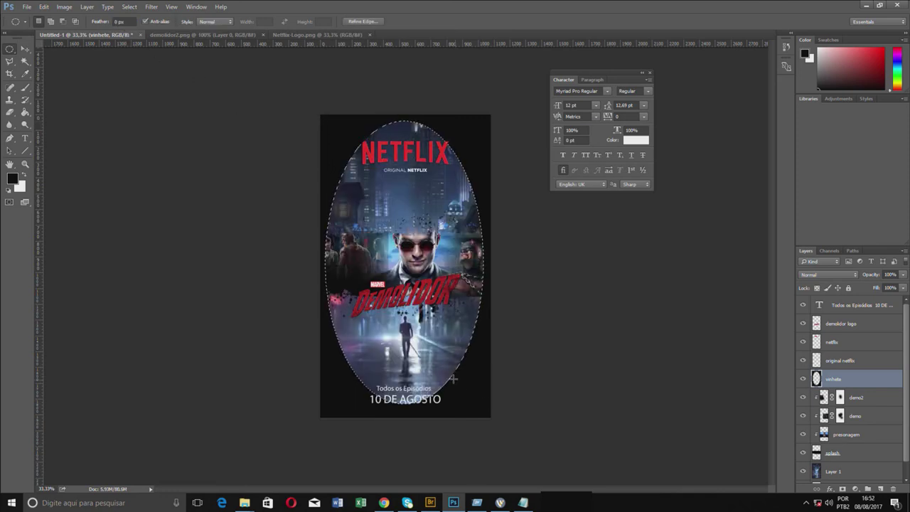
key(ctrl+z)
key(ctrl+d)
click(117, 21)
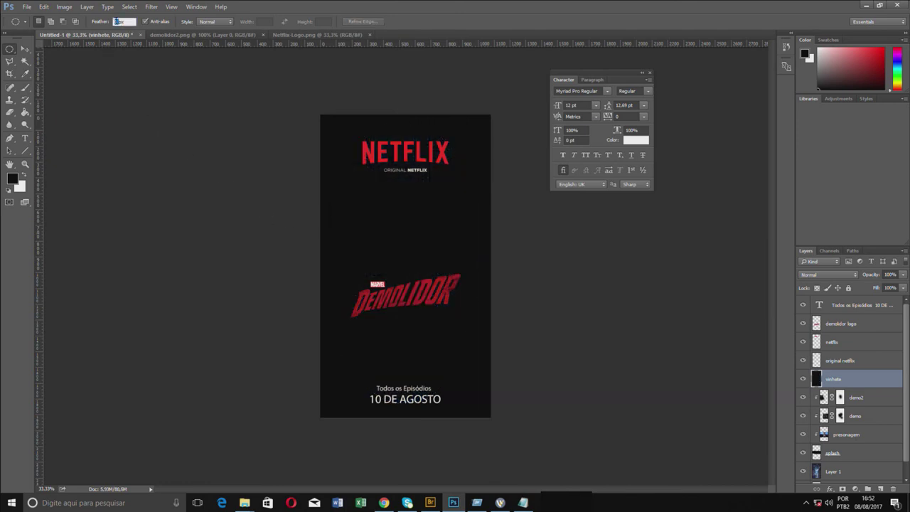
text(20)
drag(322, 115, 485, 408)
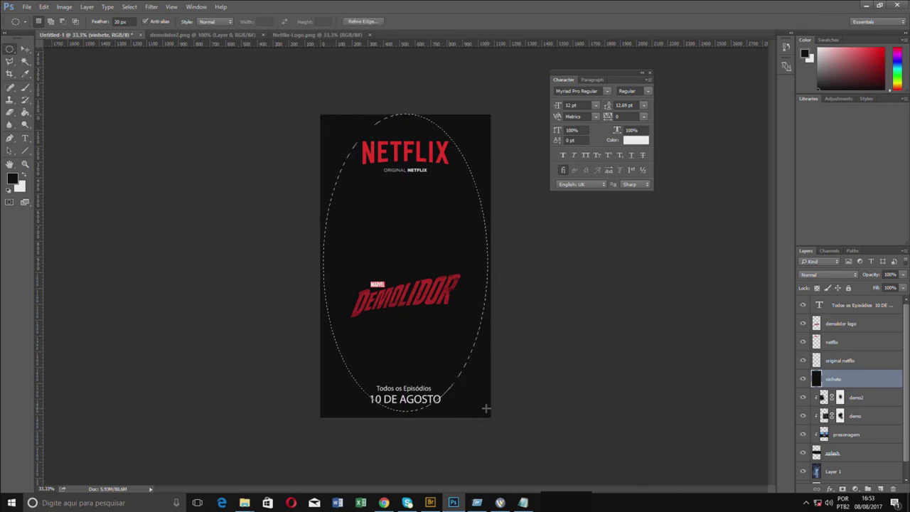
key(Delete)
key(ctrl+z)
key(ctrl+d)
Cut a 200 px-feathered oval across the poster from vinhete and deselect.
double_click(121, 22)
text(20)
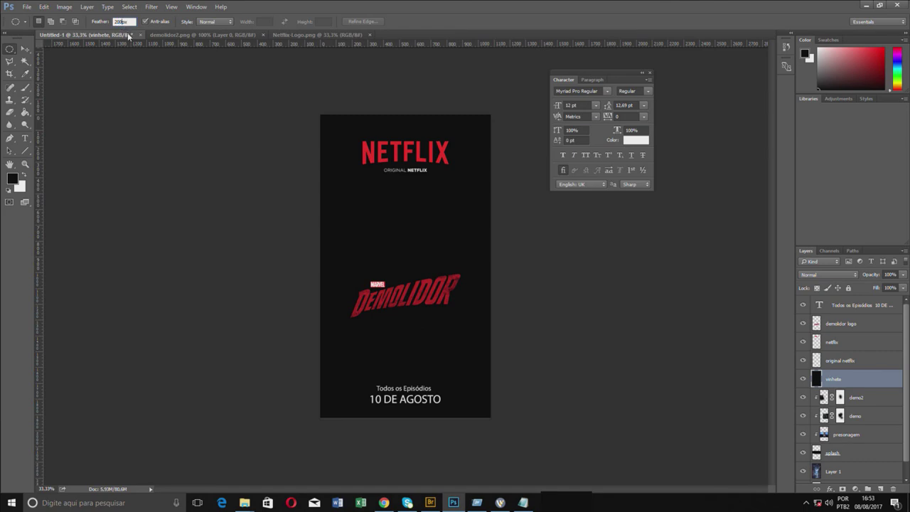
key(Return)
mouse_move(323, 113)
mouse_down()
mouse_move(506, 401)
mouse_move(499, 420)
mouse_move(475, 415)
mouse_up()
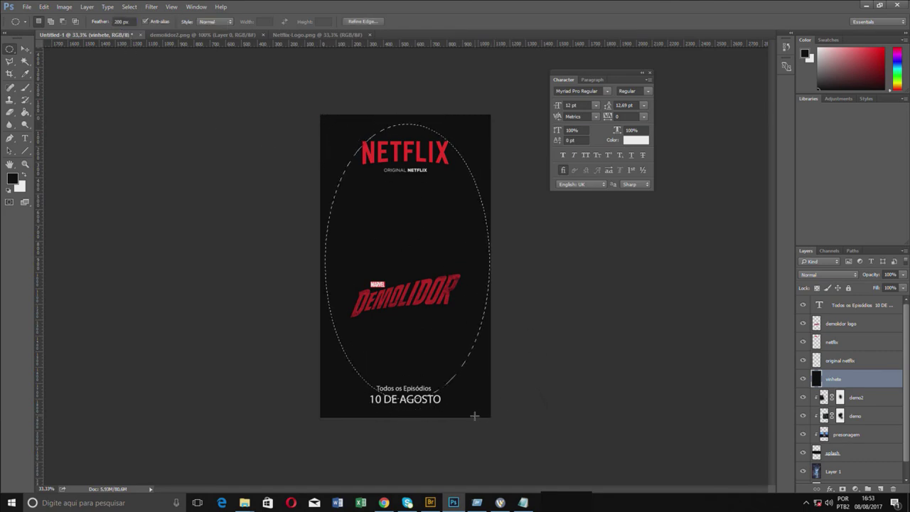
key(Delete)
key(ctrl+d)
Add a Hue/Saturation adjustment layer, tick Colorize and set Hue to 360 for a deep red.
key(v)
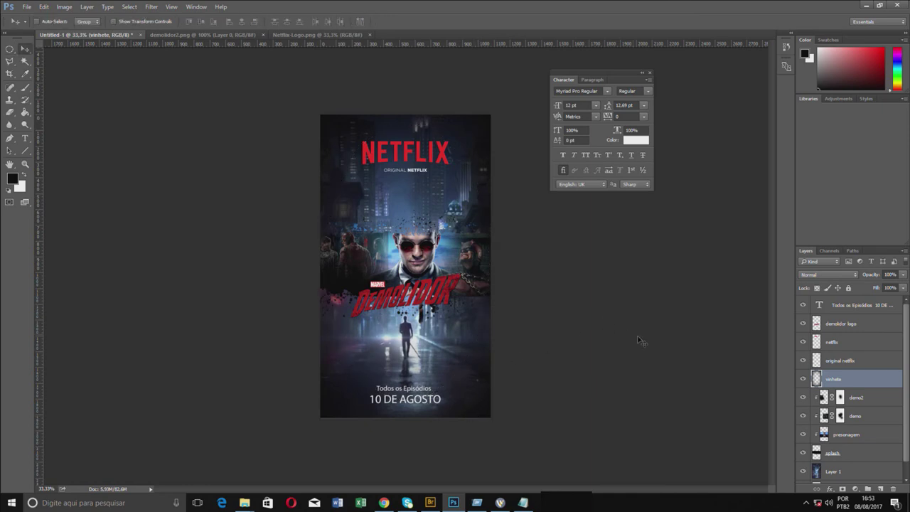
scroll(906, 390, down, 1)
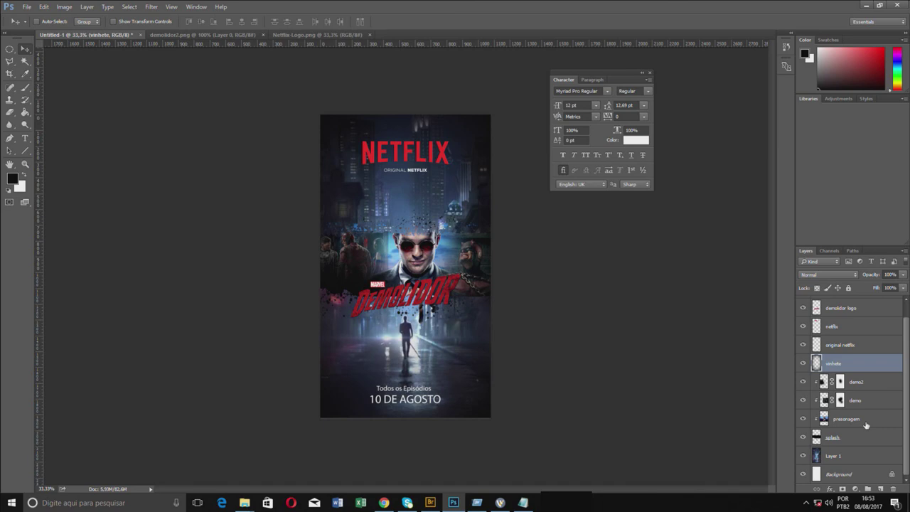
click(854, 490)
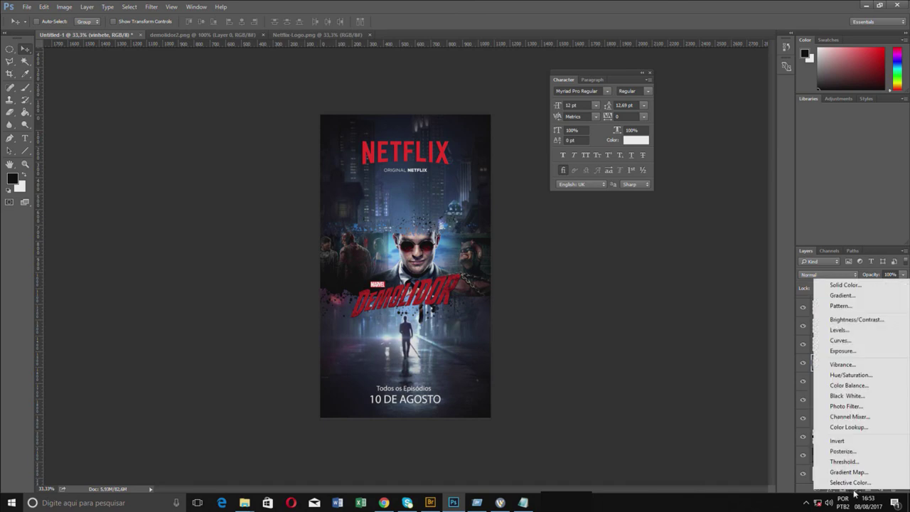
click(873, 375)
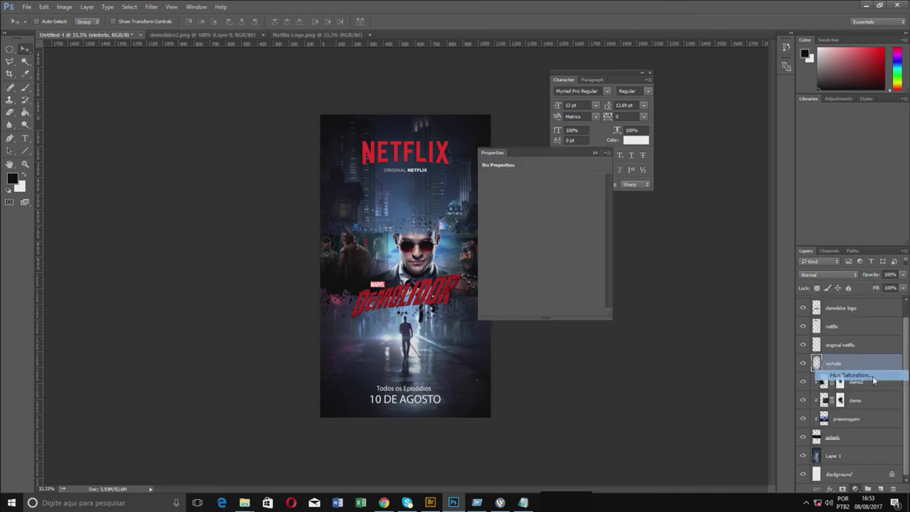
click(528, 268)
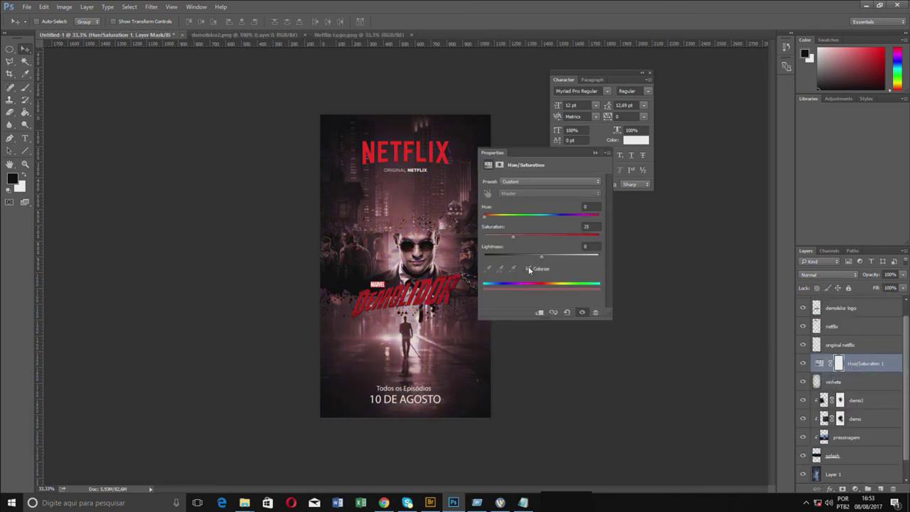
mouse_move(484, 216)
mouse_down()
mouse_move(555, 216)
mouse_move(577, 230)
mouse_move(482, 222)
mouse_up()
drag(492, 221, 570, 223)
mouse_move(595, 216)
mouse_down()
mouse_move(487, 216)
mouse_move(608, 227)
mouse_move(490, 225)
mouse_up()
drag(572, 155, 644, 159)
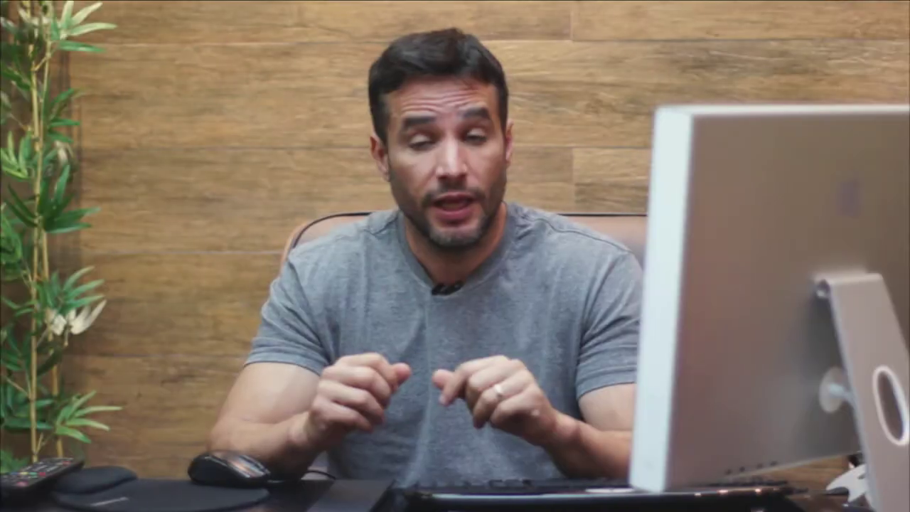